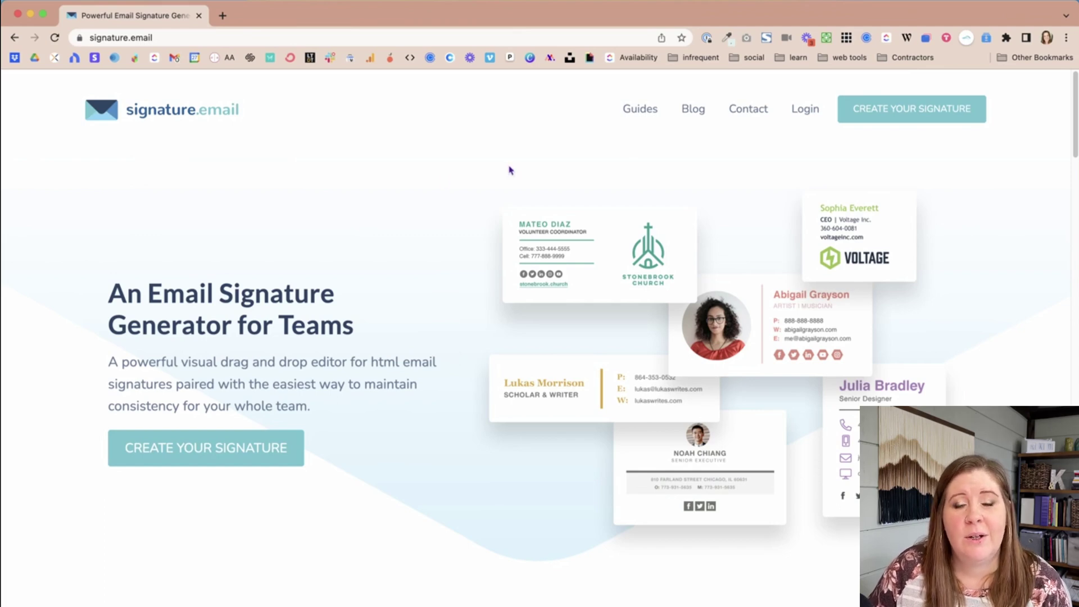
# Read through the signature.email home page sections on example signatures, consistent branding, implementation and email client compatibility
pyautogui.scroll(-1, 509, 177)
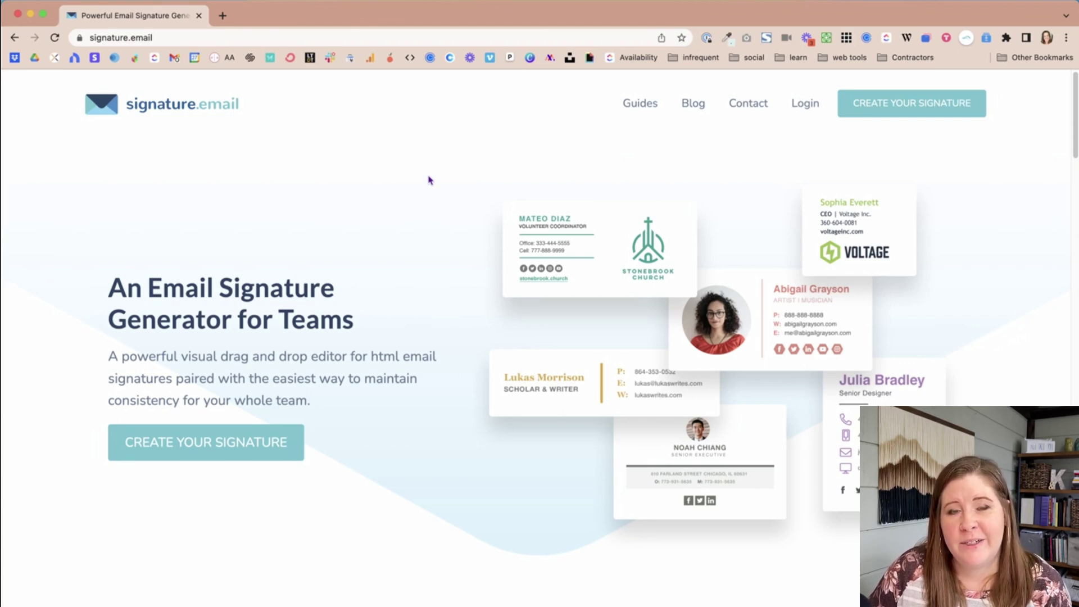
pyautogui.scroll(-5, 573, 187)
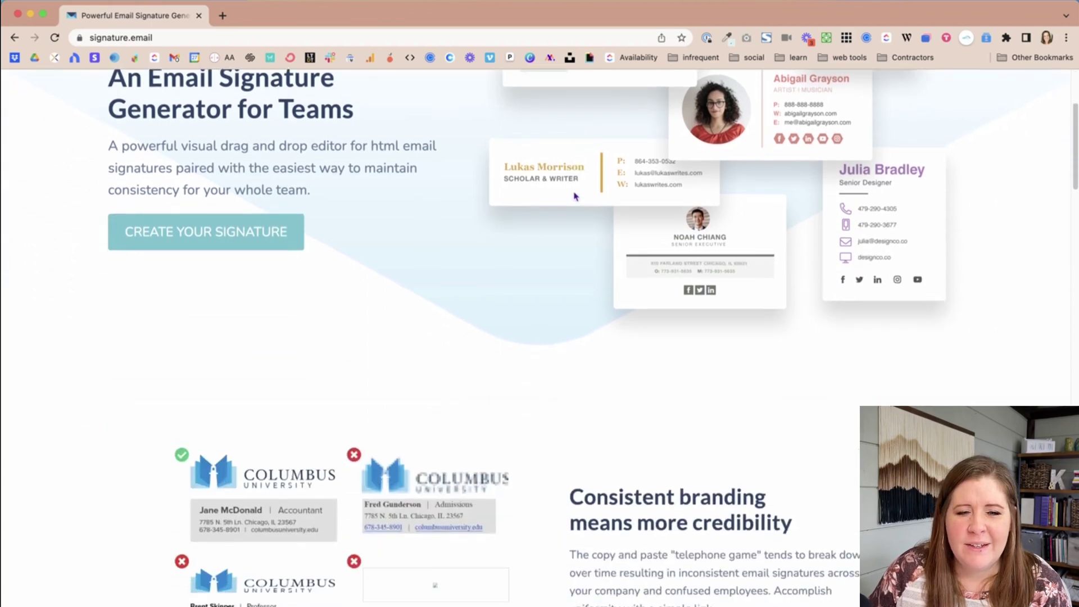
pyautogui.scroll(5, 593, 240)
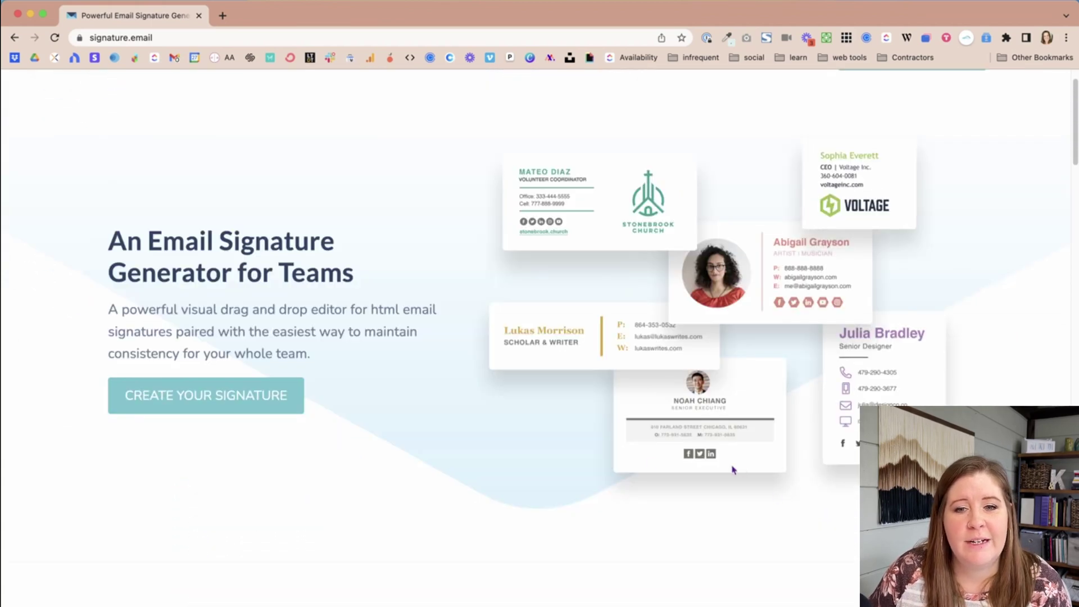
pyautogui.scroll(-7, 585, 434)
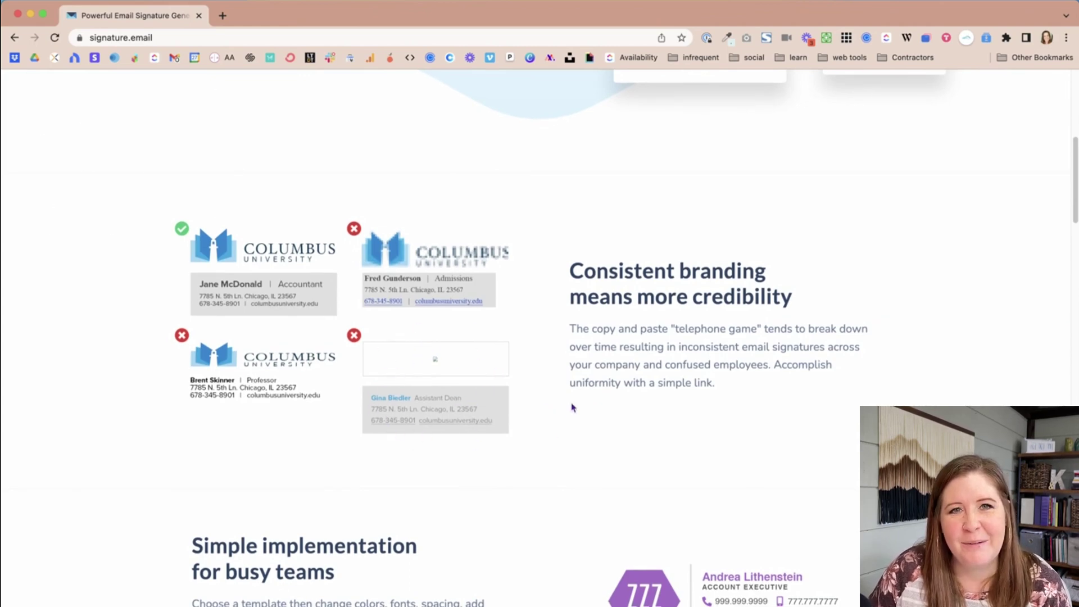
pyautogui.scroll(-5, 574, 408)
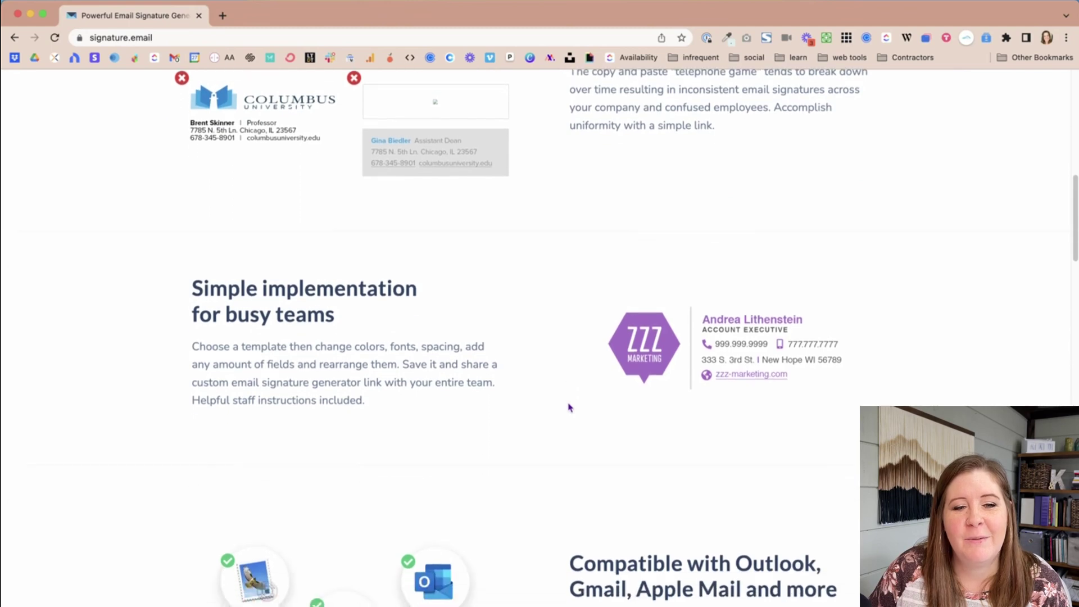
pyautogui.scroll(2, 570, 406)
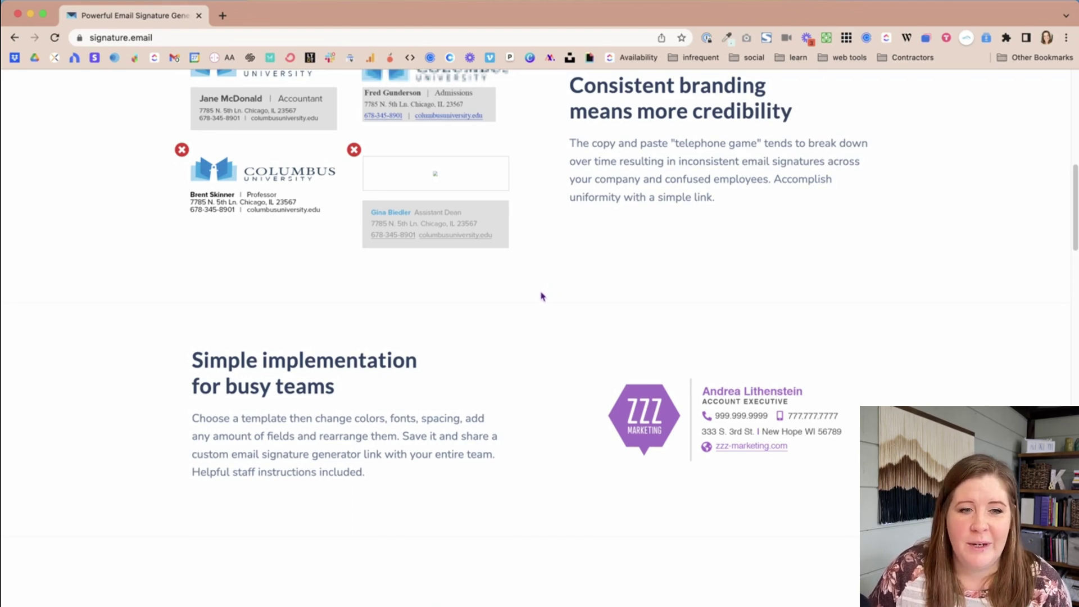
pyautogui.scroll(-5, 543, 296)
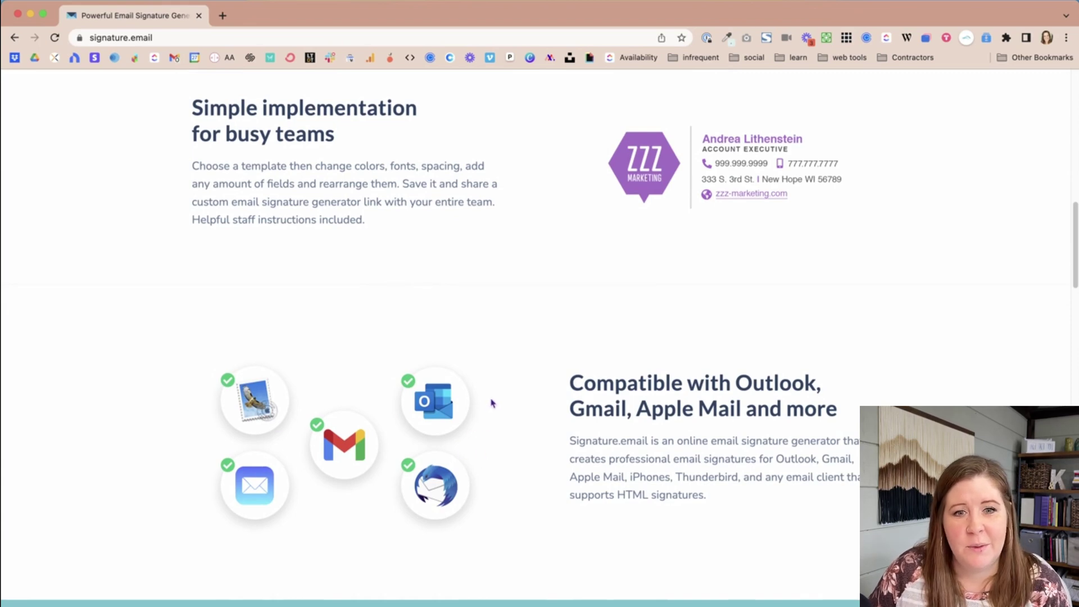
pyautogui.scroll(-4, 493, 400)
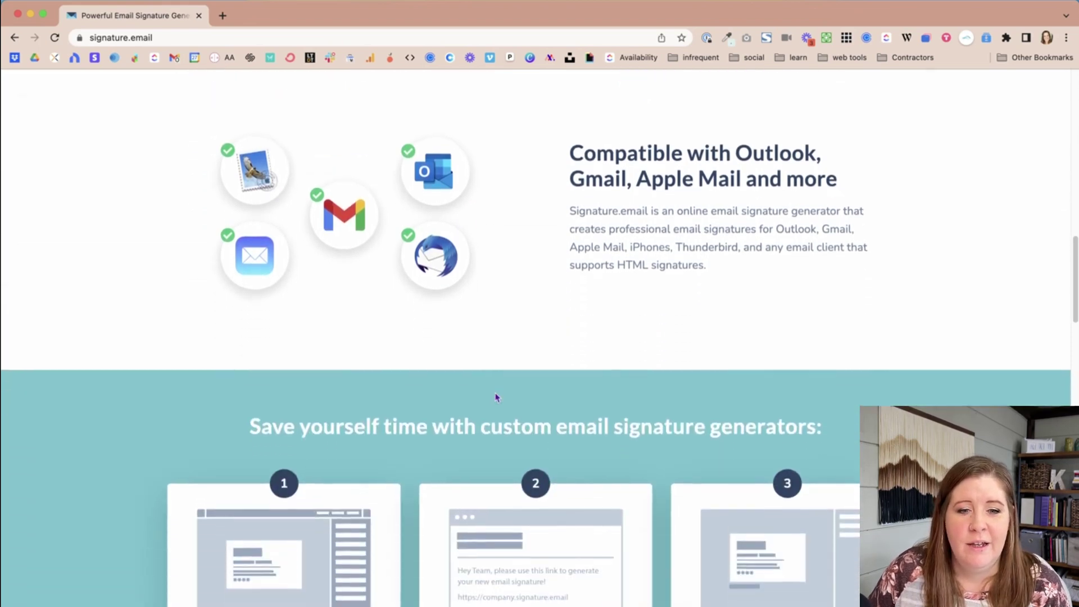
pyautogui.scroll(-10, 497, 397)
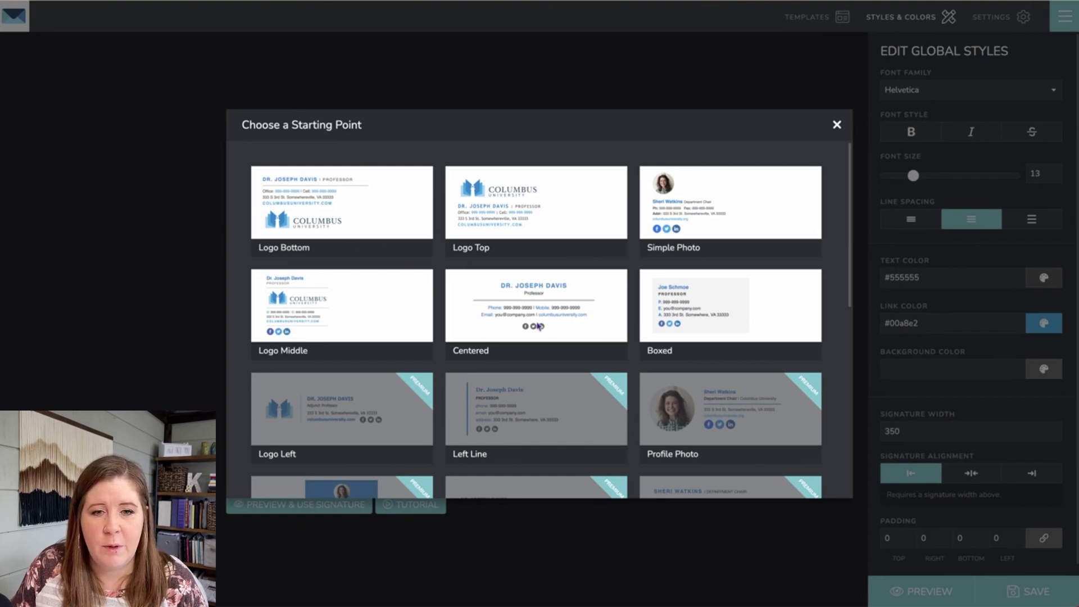
# Browse the available starting points and choose the free Simple Photo template for the signature
pyautogui.scroll(-6, 567, 335)
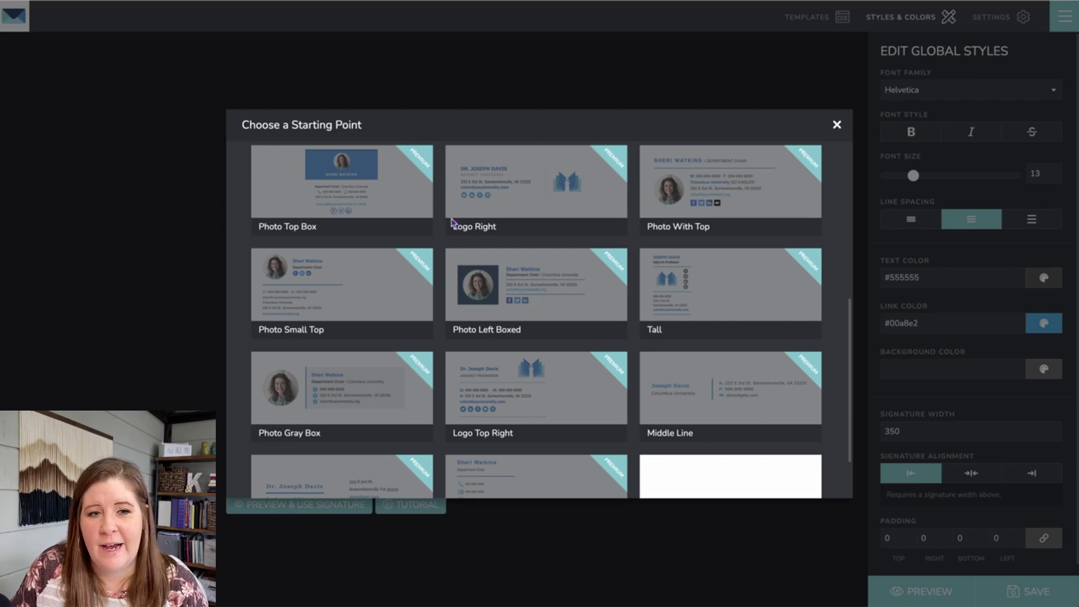
pyautogui.scroll(-2, 559, 396)
pyautogui.scroll(10, 557, 392)
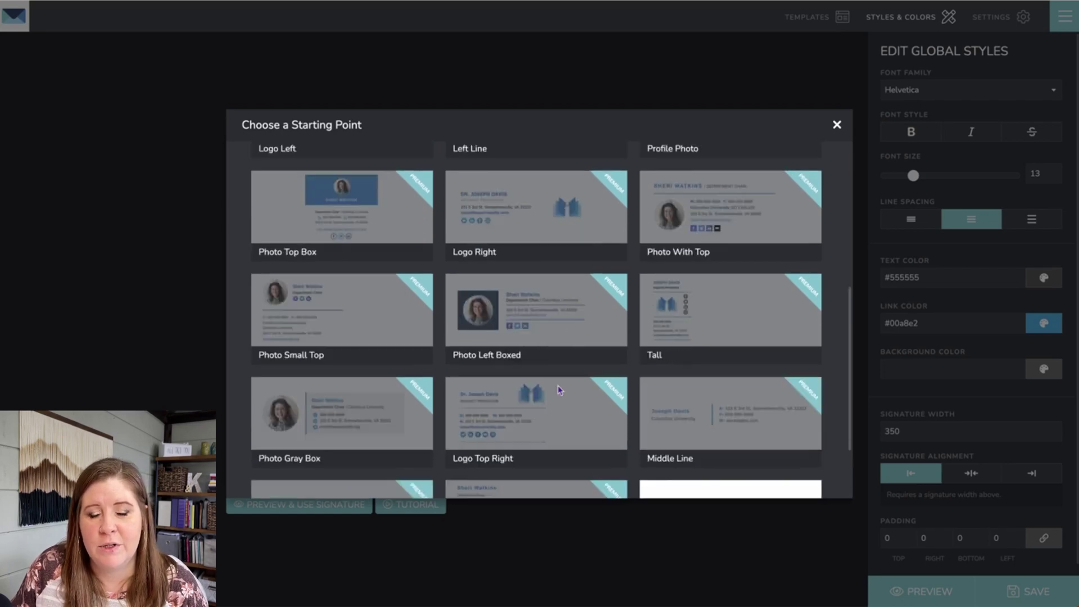
pyautogui.scroll(-10, 584, 393)
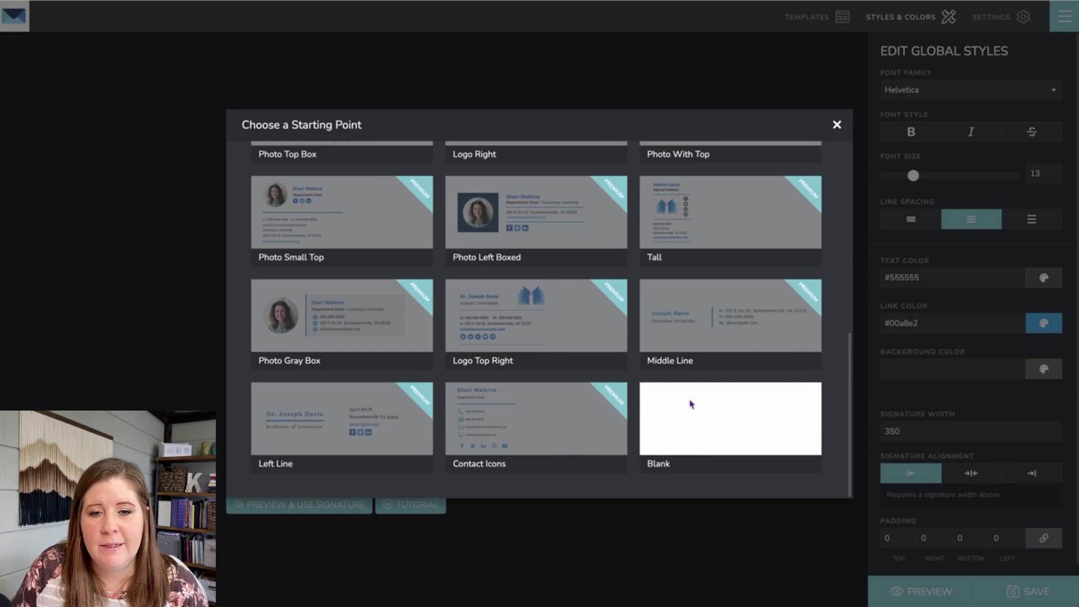
pyautogui.scroll(10, 703, 406)
pyautogui.click(722, 205)
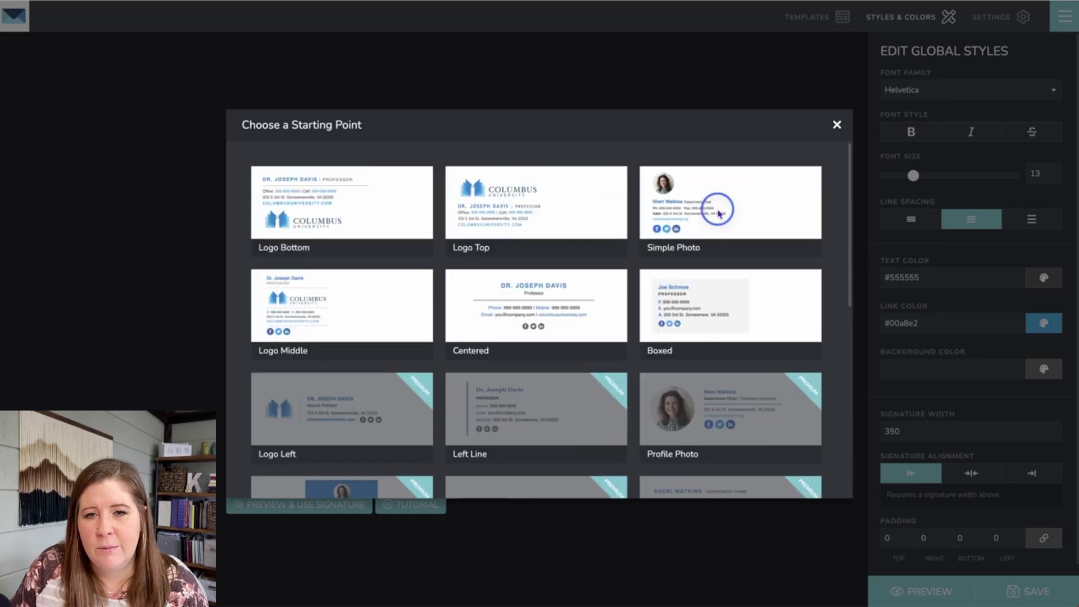
pyautogui.click(747, 204)
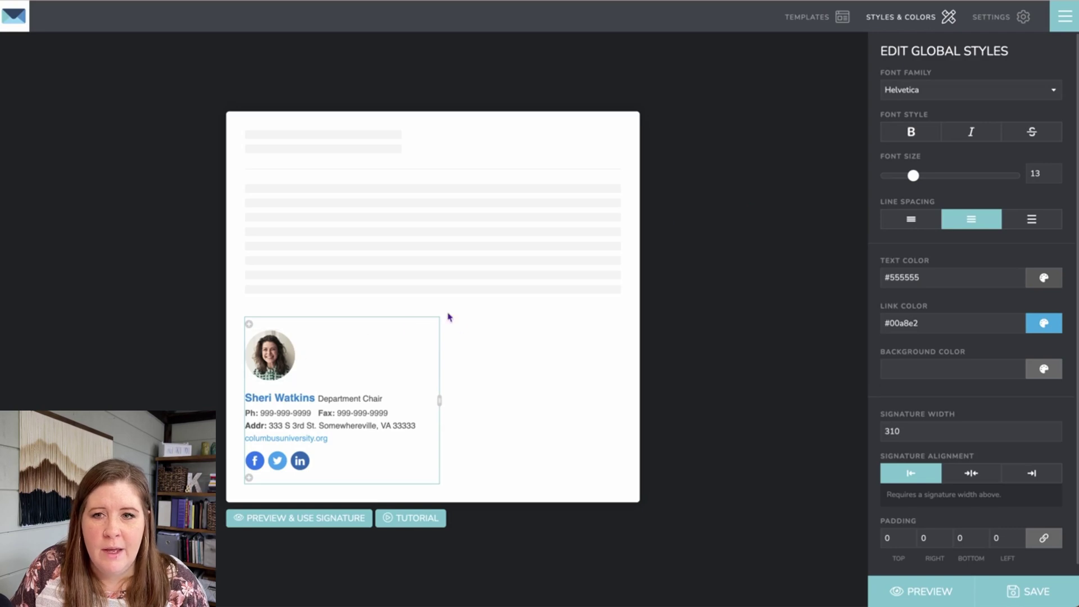
# Examine the signature's general settings and global styles, including the font family choices, signature width, alignment and padding
pyautogui.click(439, 400)
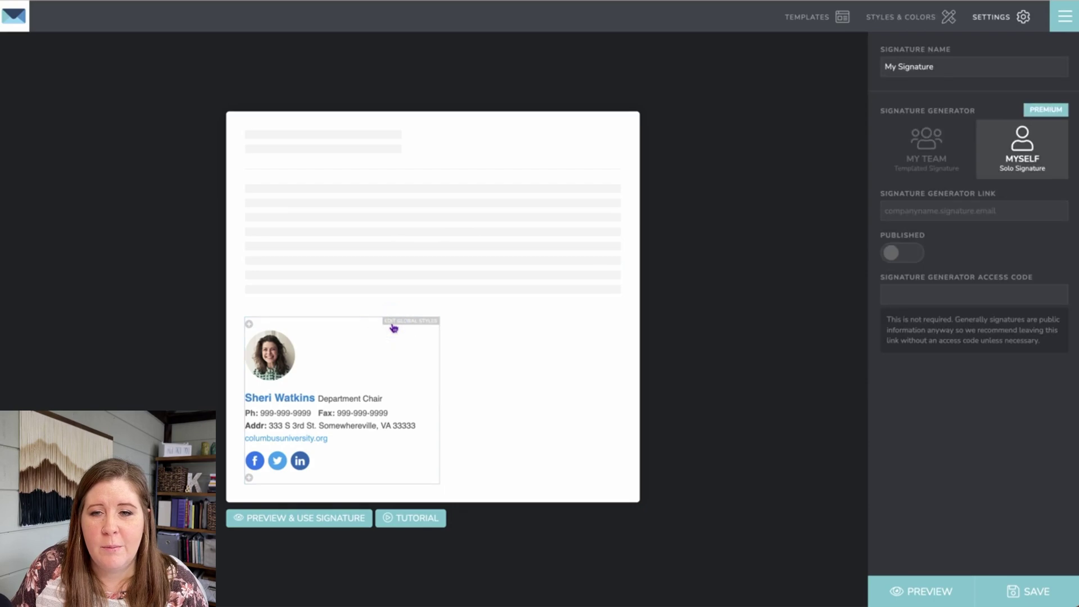
pyautogui.click(862, 66)
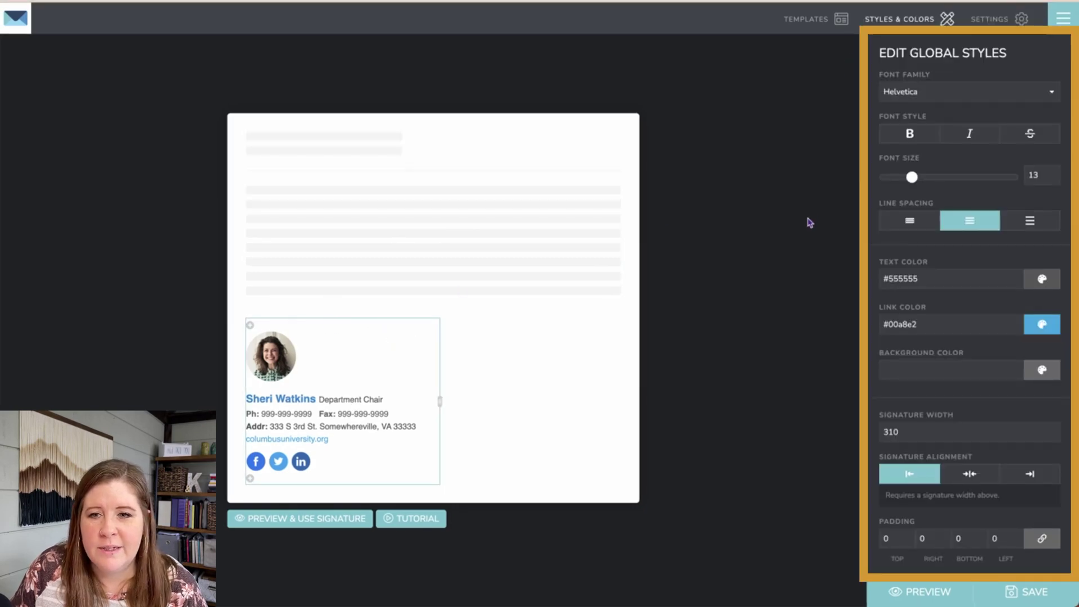
pyautogui.click(935, 91)
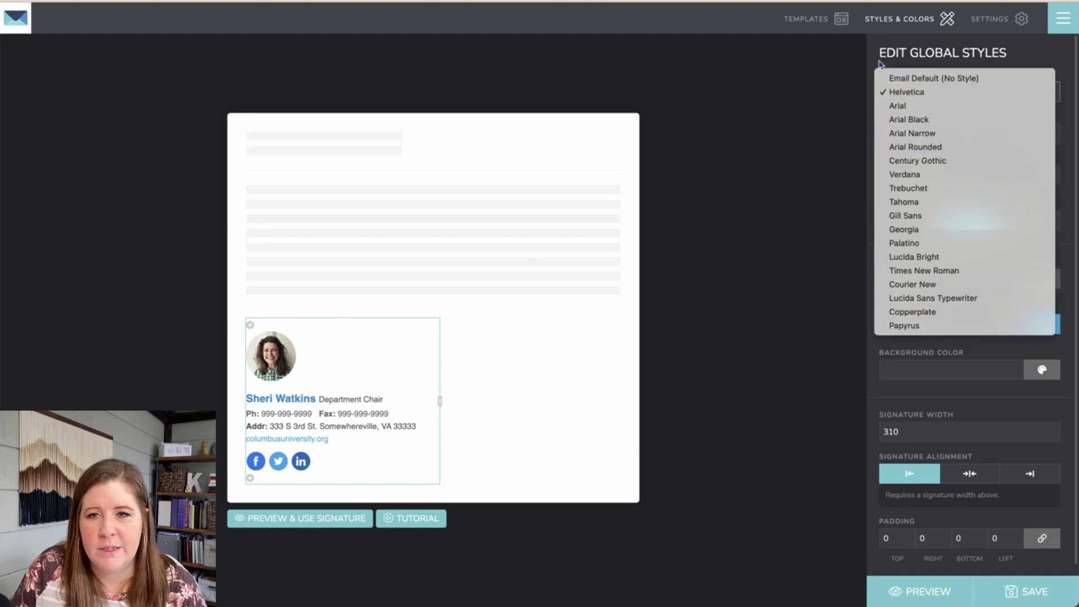
pyautogui.click(933, 93)
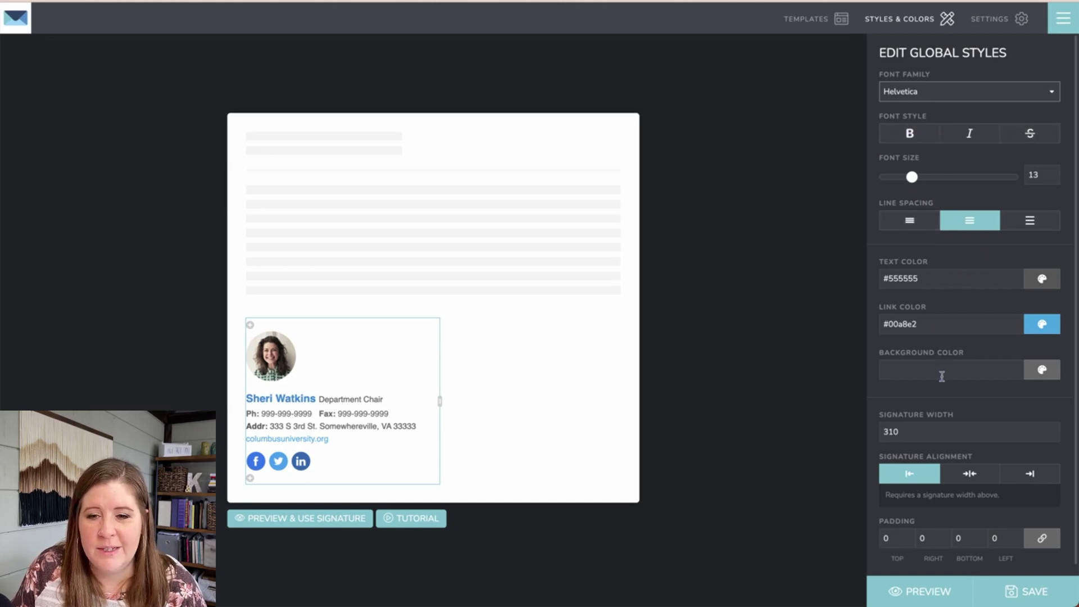
pyautogui.scroll(-1, 942, 376)
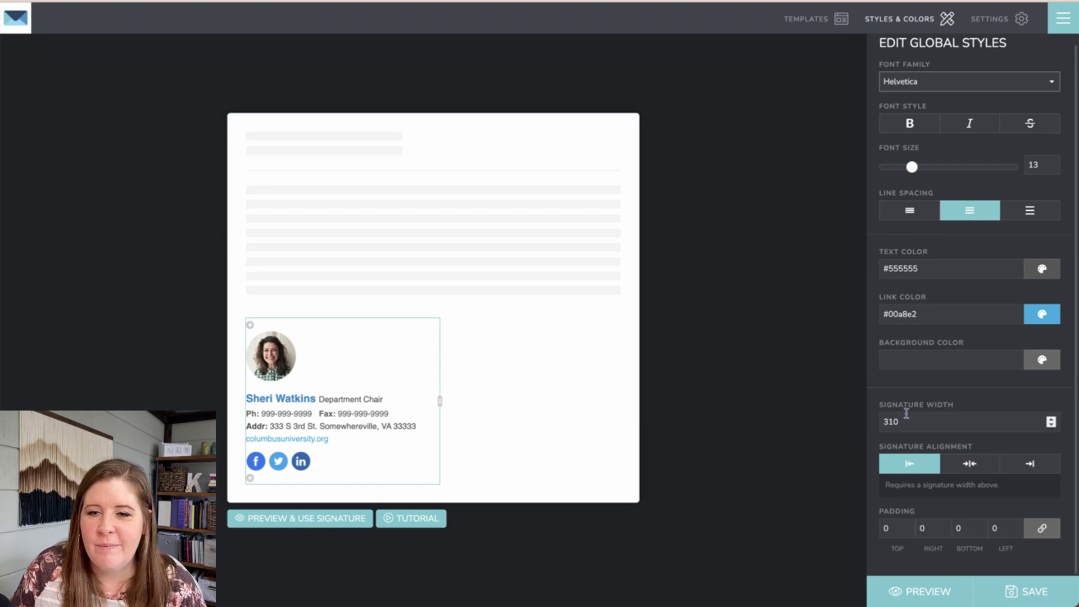
pyautogui.scroll(1, 959, 409)
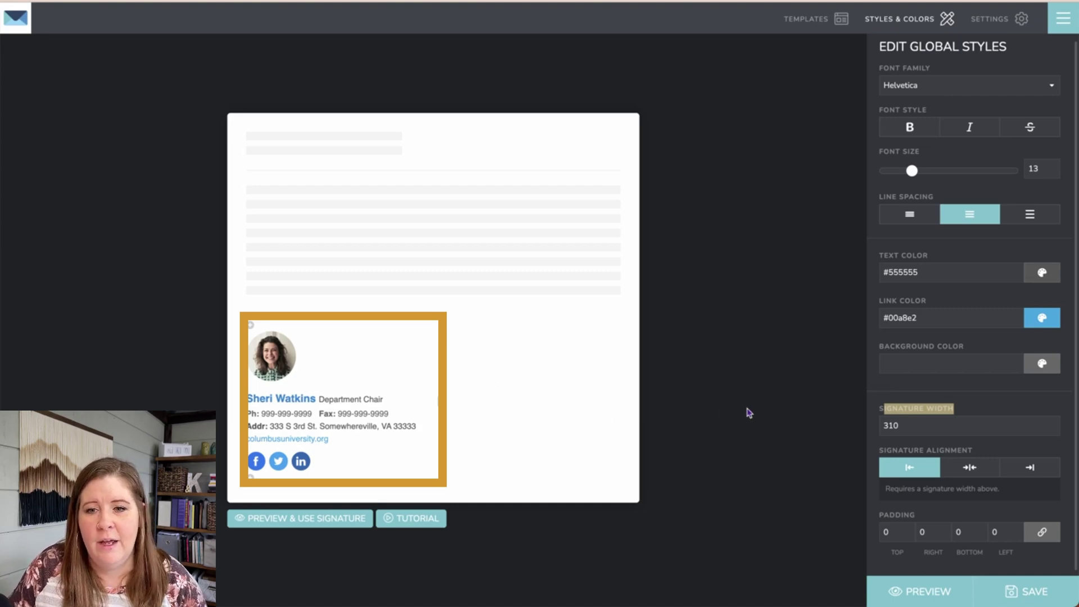
pyautogui.doubleClick(899, 425)
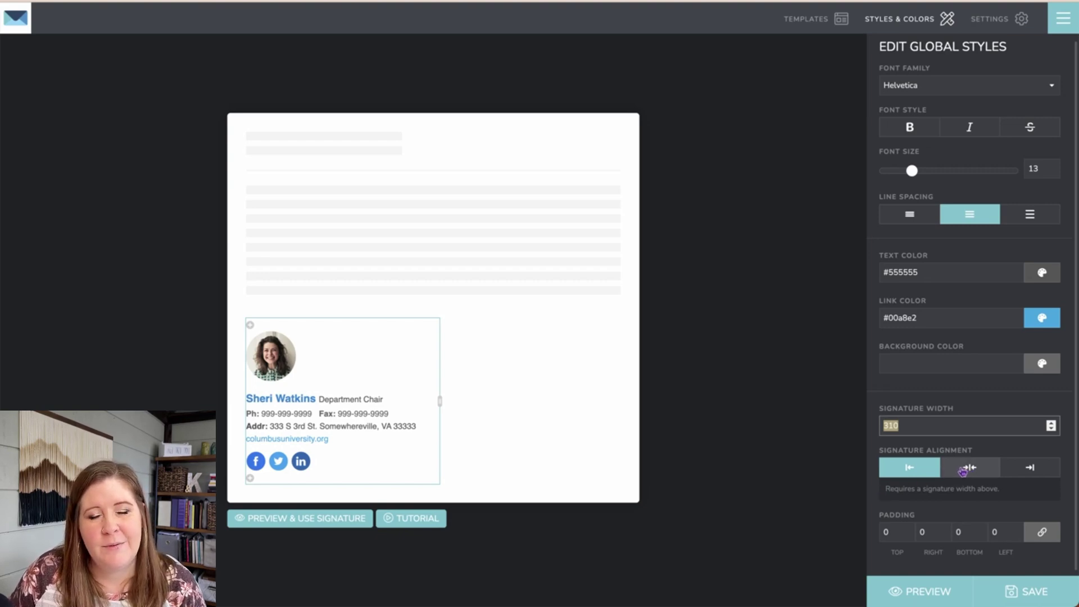
pyautogui.scroll(-1, 948, 487)
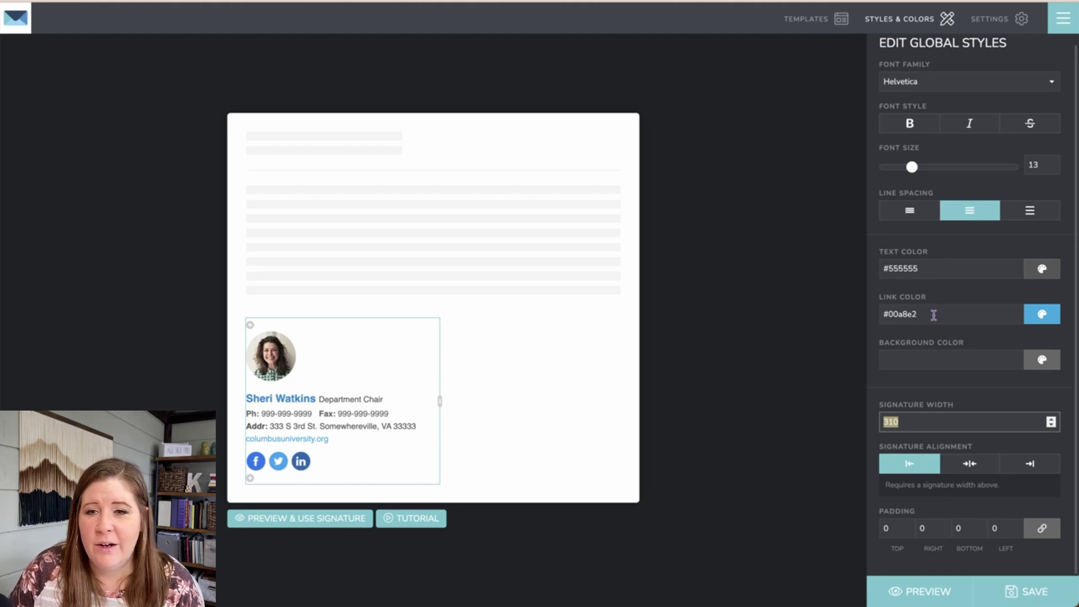
# Try the background color #967A7A on the whole signature, and reset the background to white (#FFFFFF)
pyautogui.click(946, 358)
pyautogui.moveTo(894, 384); pyautogui.dragTo(915, 407)
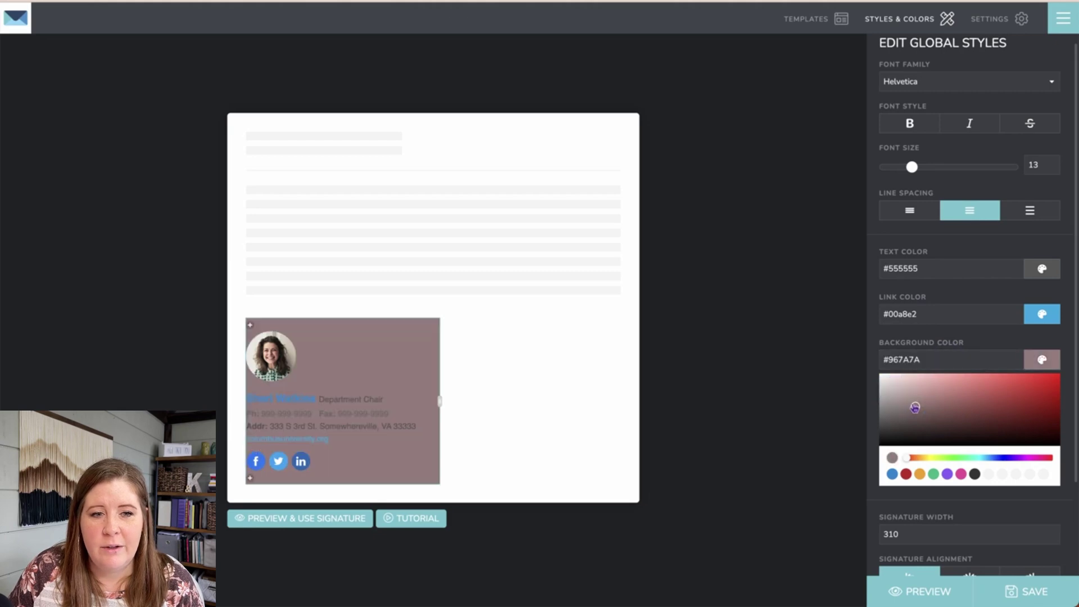
pyautogui.hotkey('ctrl', 'a')
pyautogui.press('BackSpace')
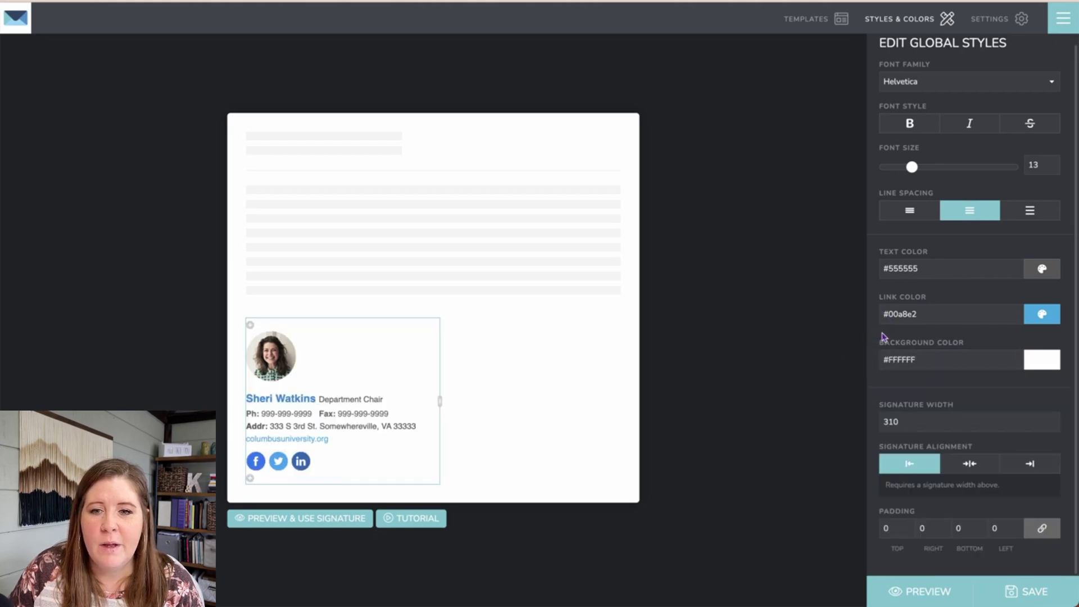
pyautogui.press('Tab')
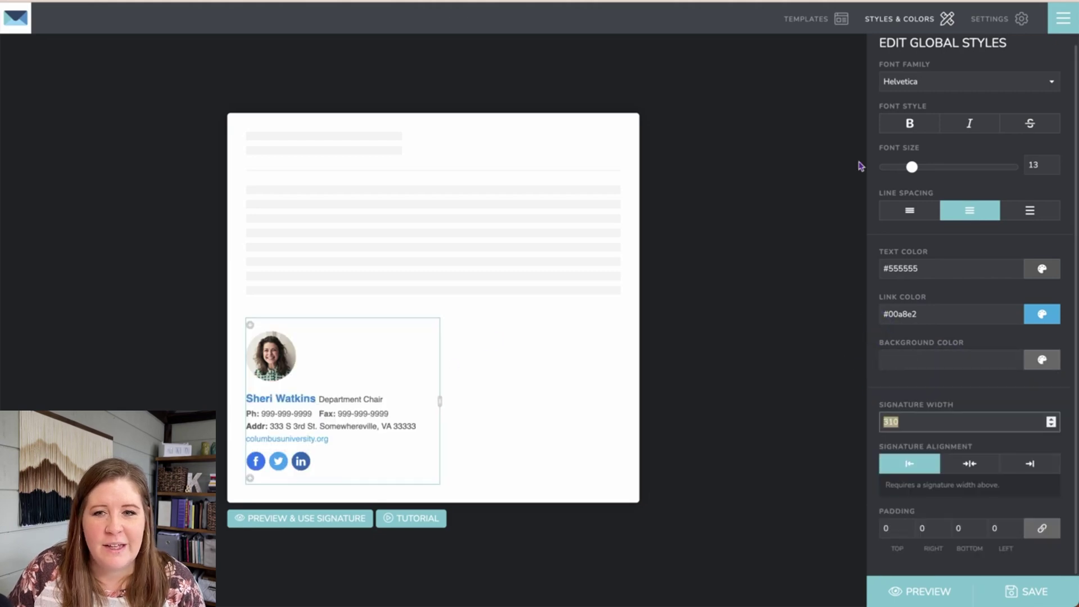
pyautogui.click(957, 313)
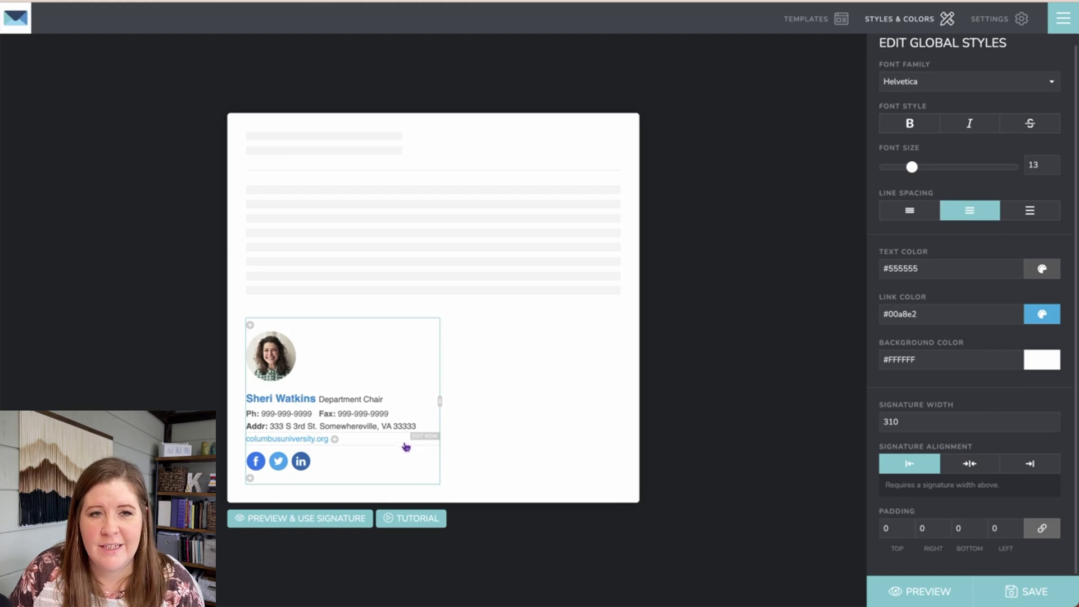
# Open the edit options of the profile photo, the full name, the name row and the phone and fax row in turn
pyautogui.click(337, 355)
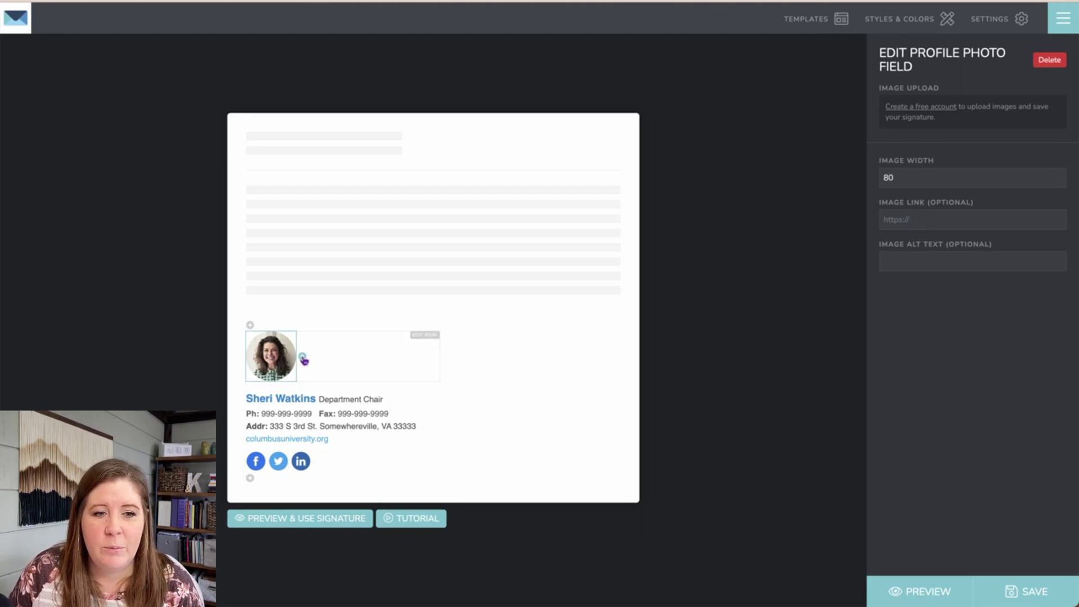
pyautogui.click(287, 399)
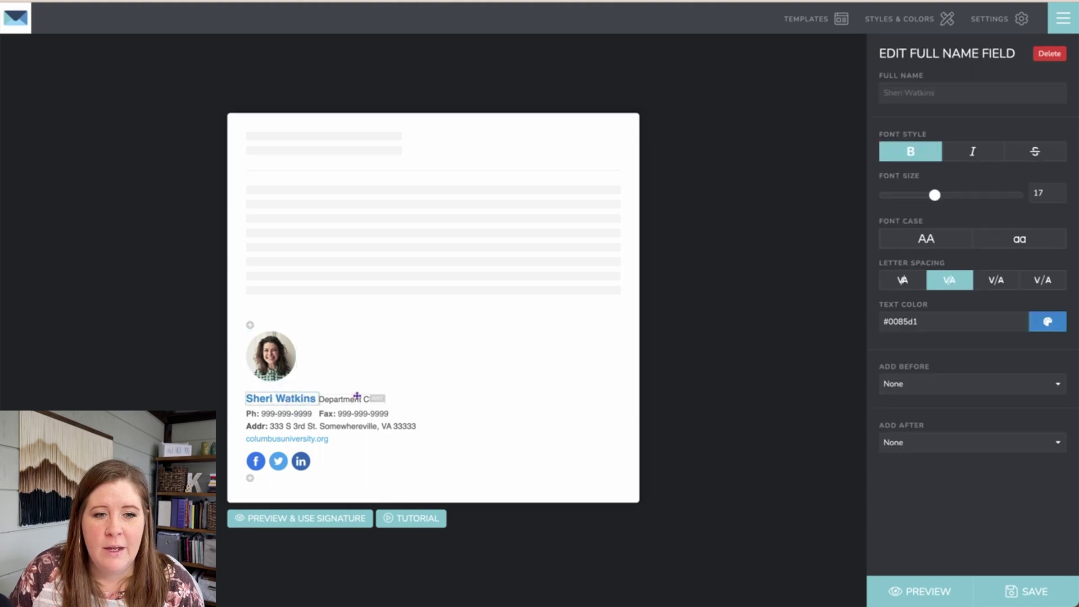
pyautogui.click(403, 398)
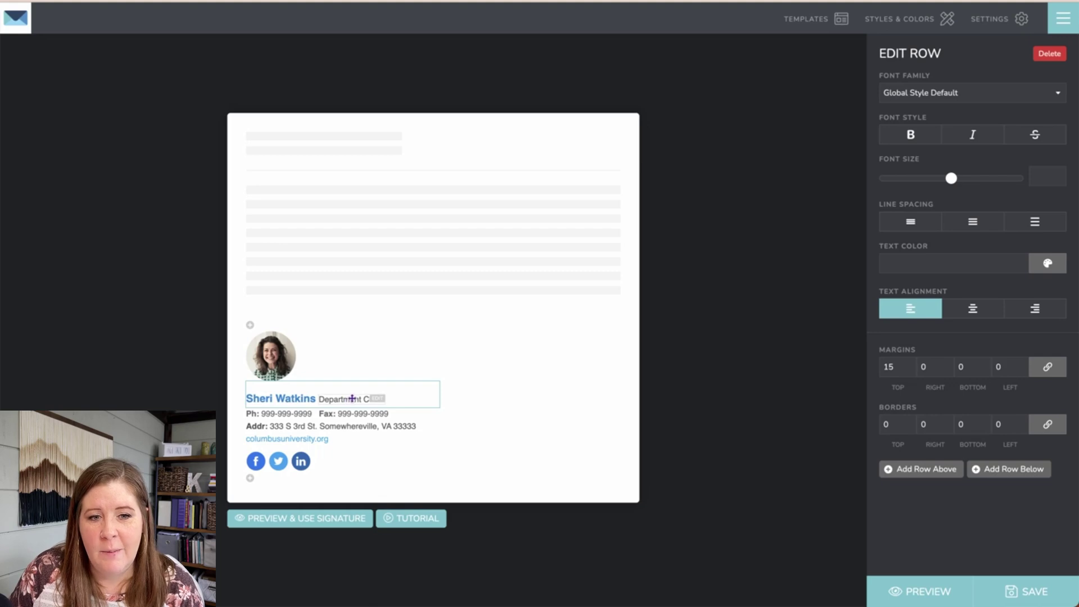
pyautogui.click(417, 414)
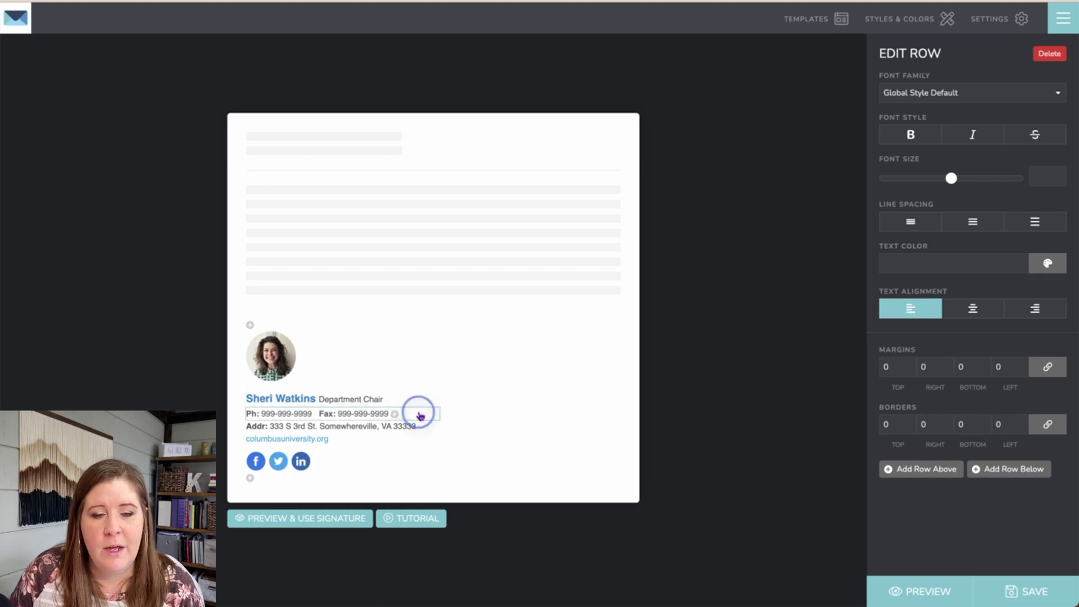
pyautogui.click(430, 417)
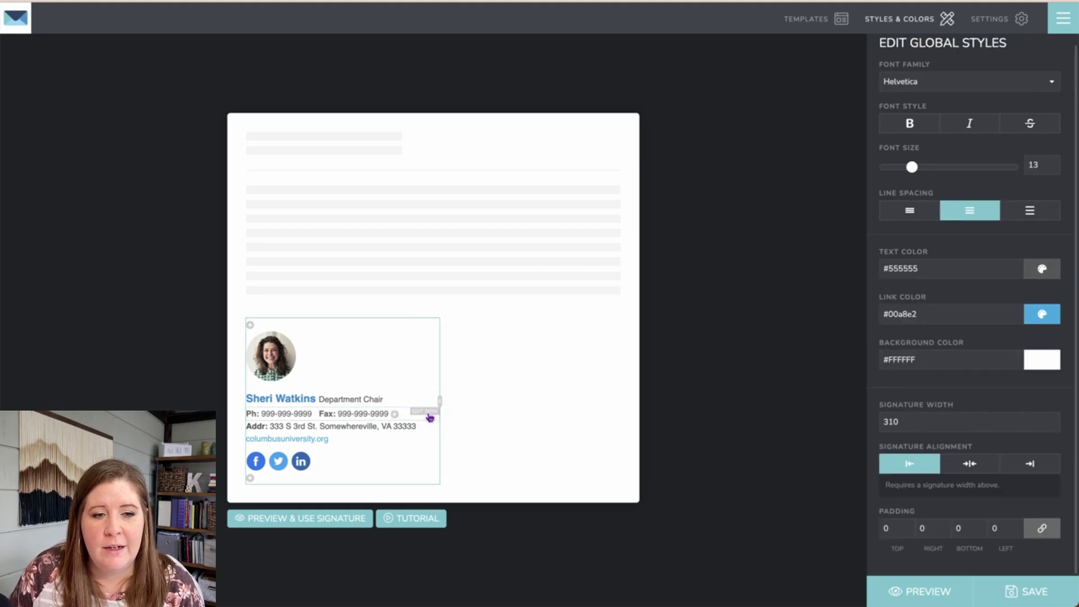
pyautogui.click(343, 413)
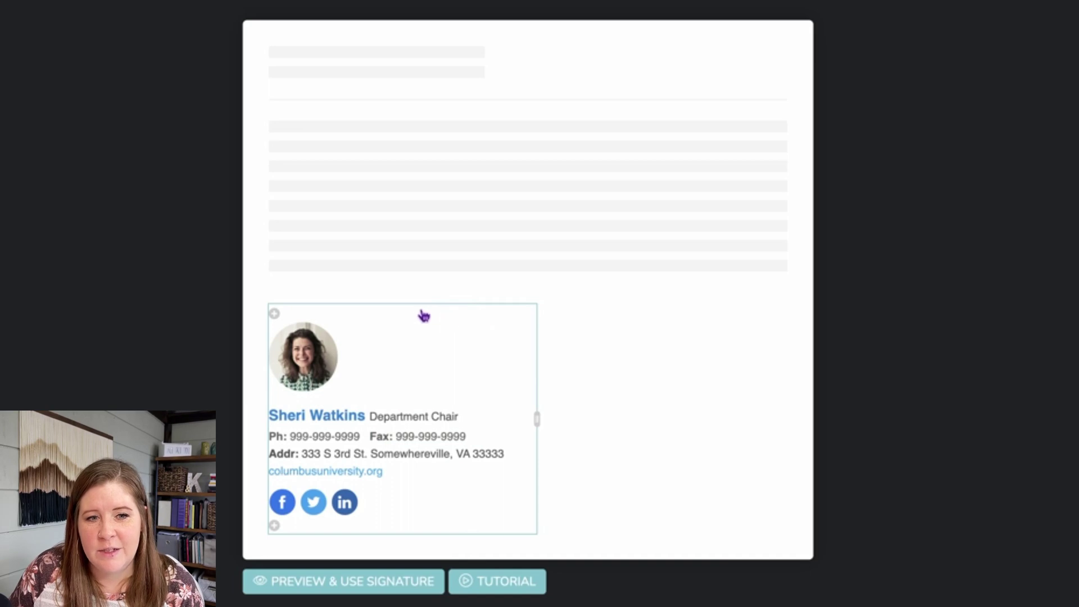
# Select the photo row, the name row and the phone row one after another to inspect the signature's row structure
pyautogui.click(461, 331)
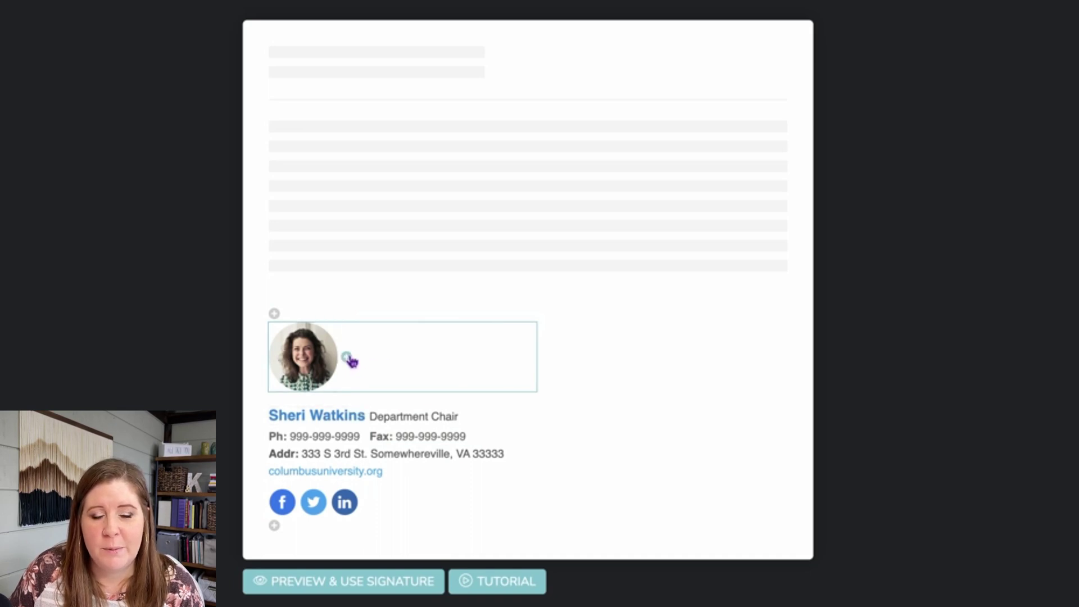
pyautogui.click(500, 421)
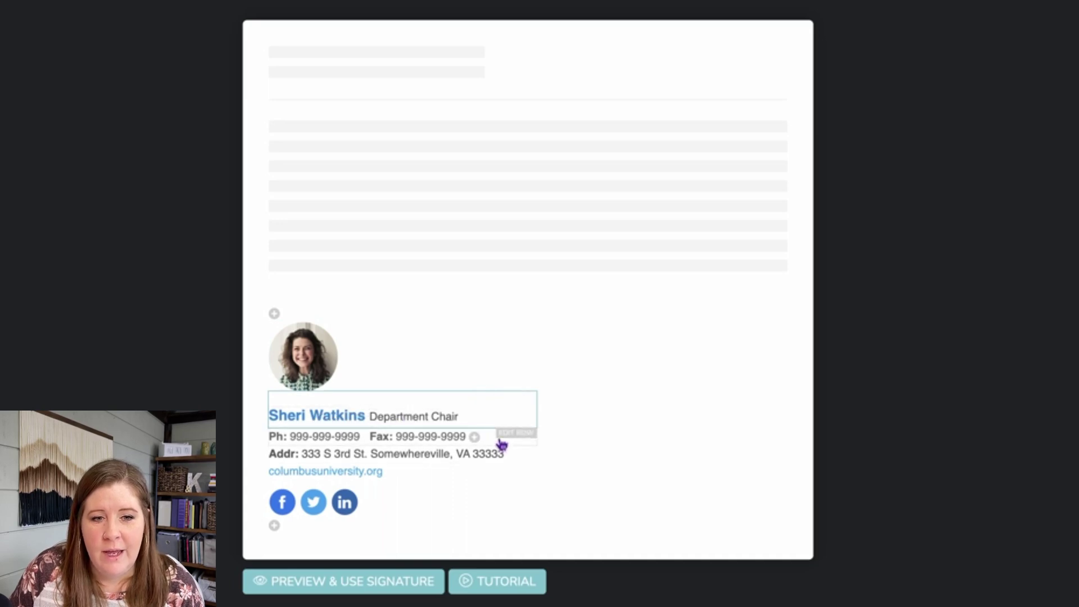
pyautogui.click(525, 440)
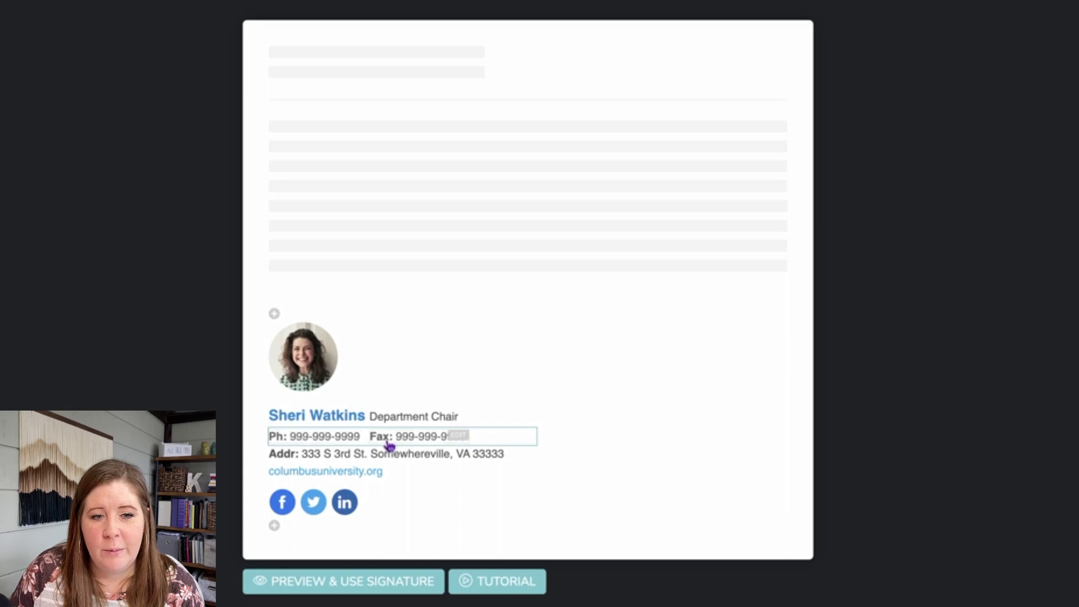
# Select the address row, the website row and the social icon row in turn, and open the list of fields that can be added
pyautogui.click(528, 457)
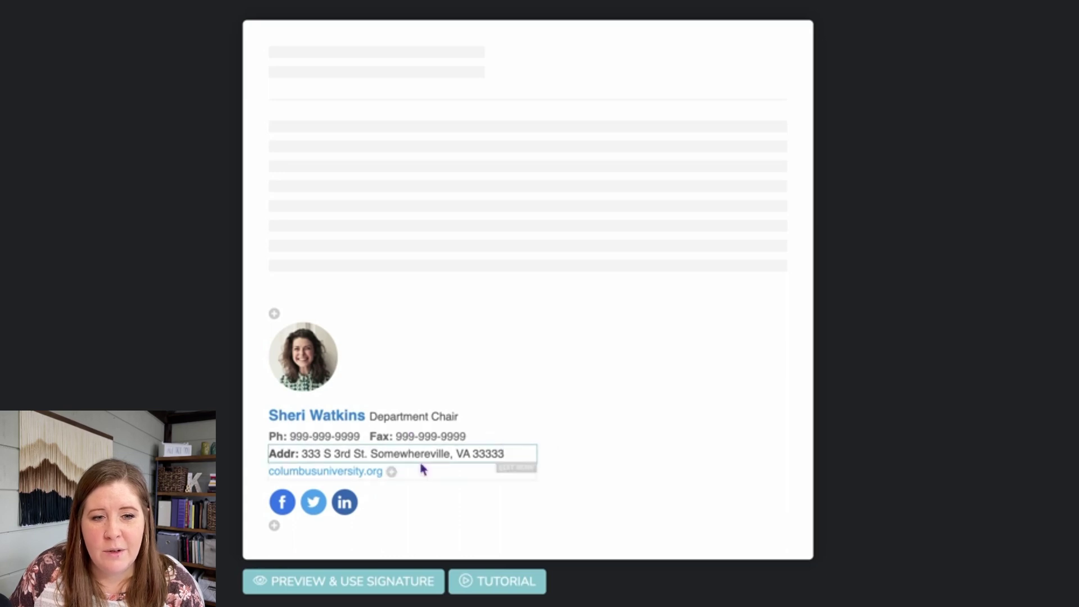
pyautogui.click(442, 478)
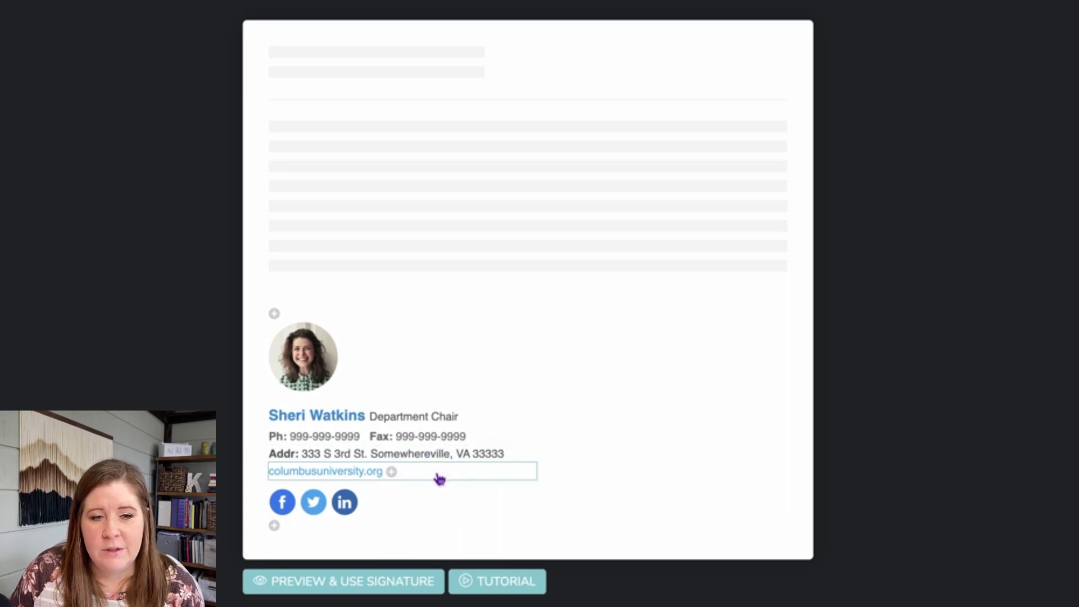
pyautogui.click(411, 510)
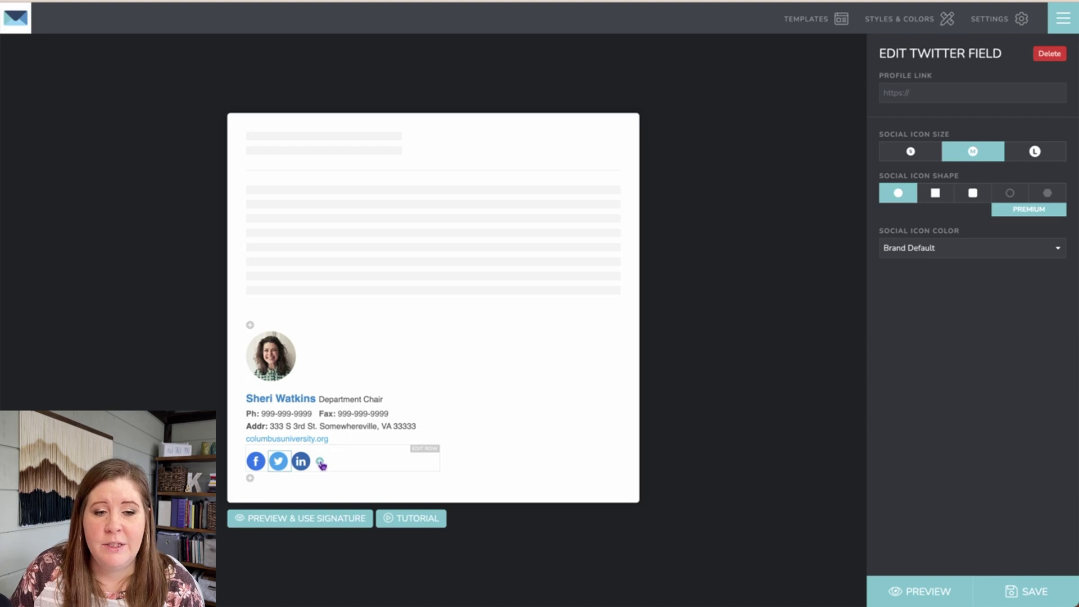
pyautogui.click(320, 462)
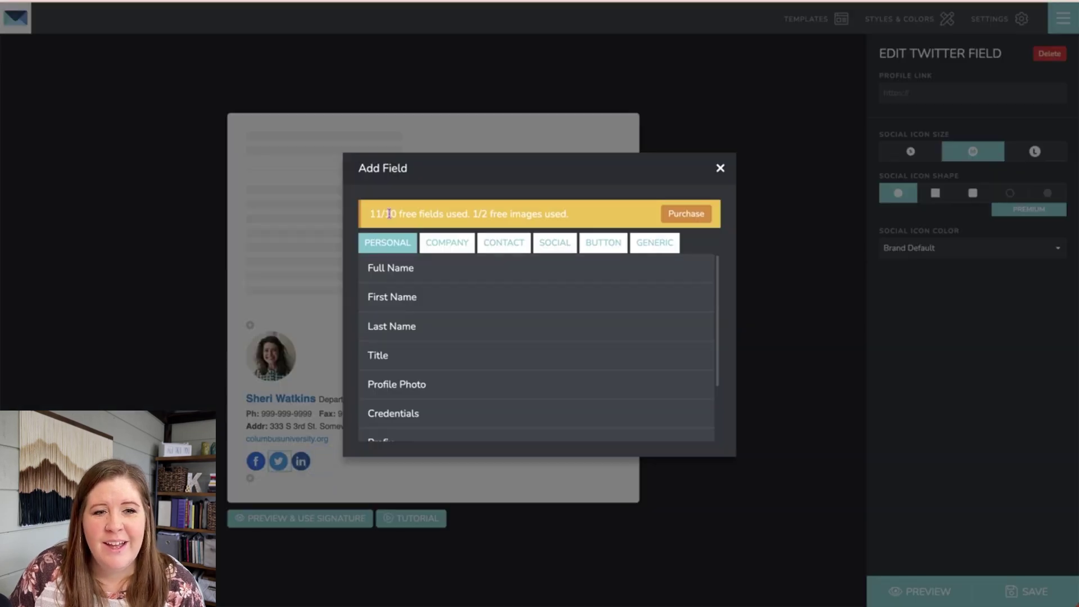
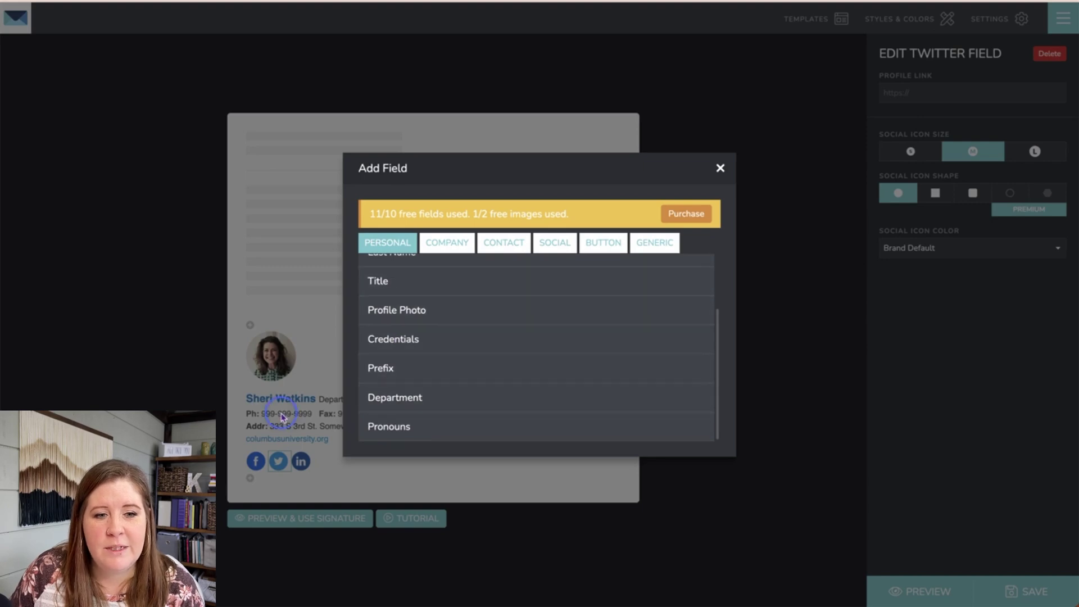
# Delete the fax field and the address field from the signature, and remove the emptied address row
pyautogui.click(382, 414)
pyautogui.click(1049, 60)
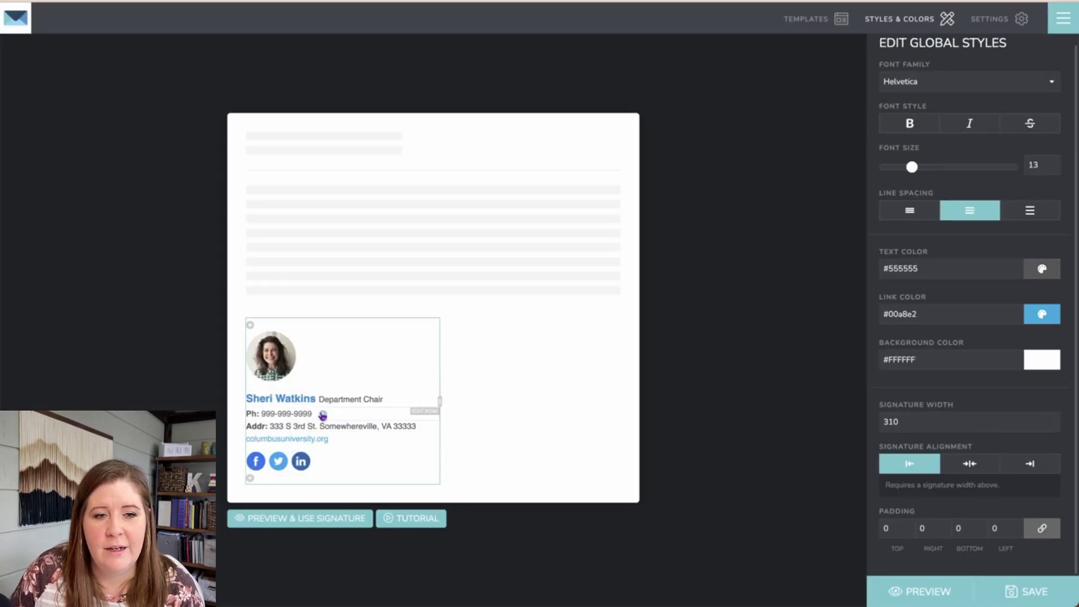
pyautogui.click(400, 424)
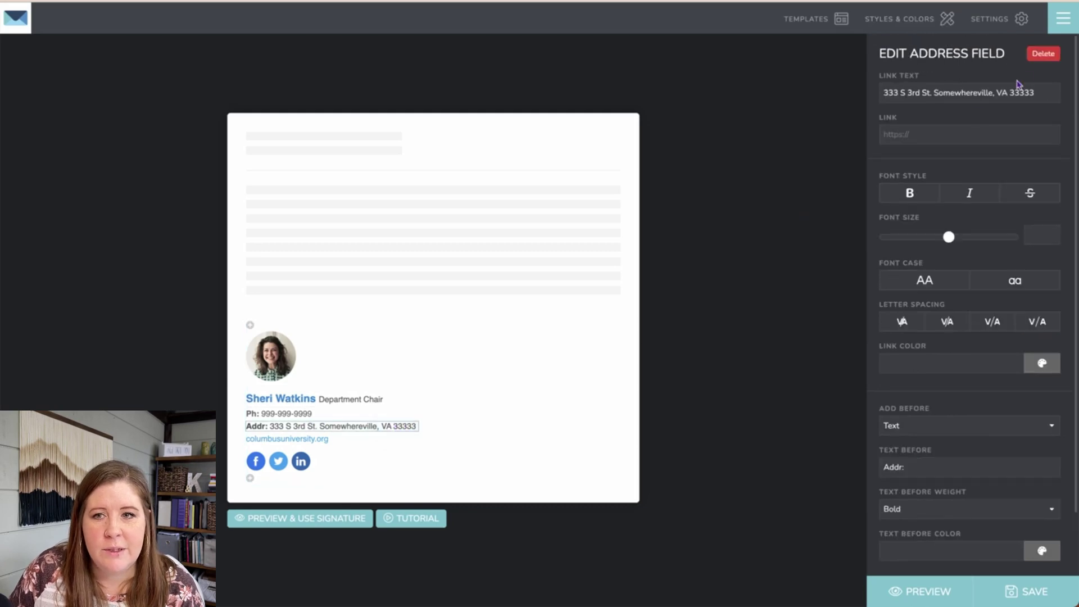
pyautogui.click(1040, 51)
pyautogui.click(345, 427)
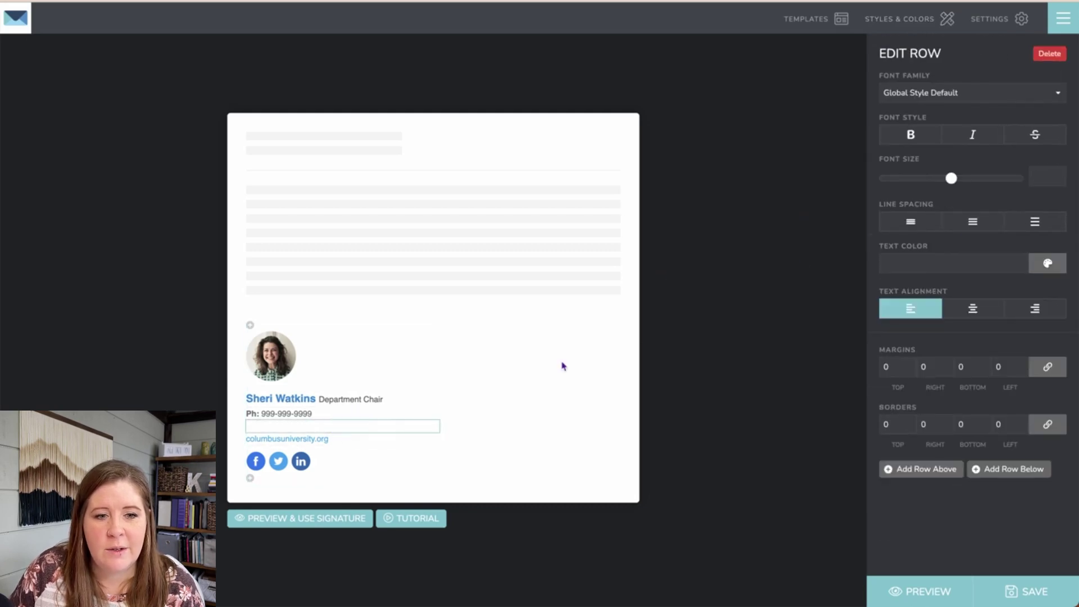
pyautogui.click(1049, 53)
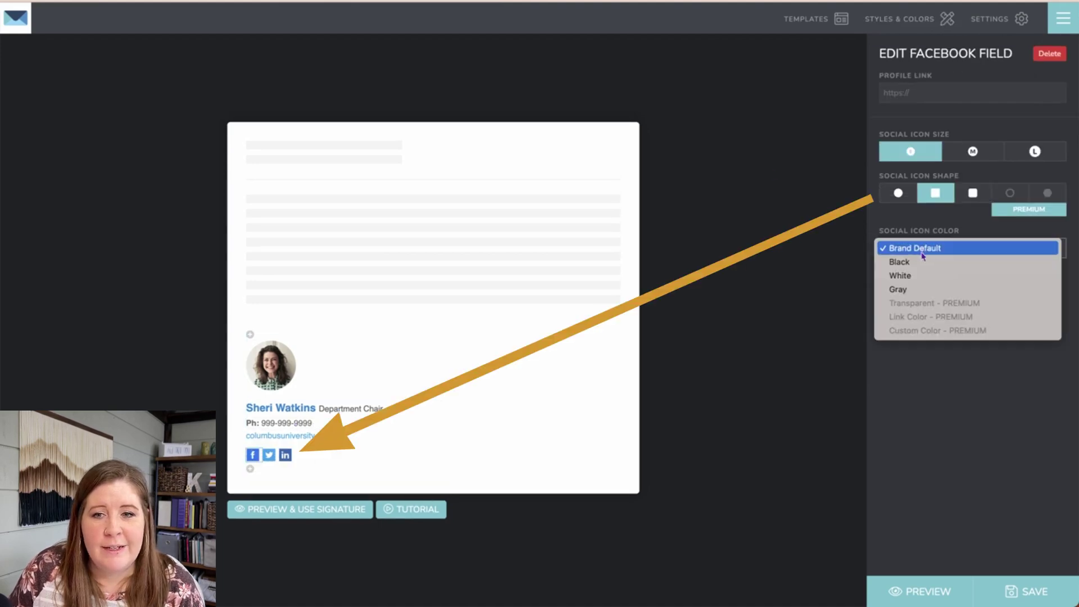
# Set the social icon color to Black and check the other available color options
pyautogui.click(922, 262)
pyautogui.click(919, 256)
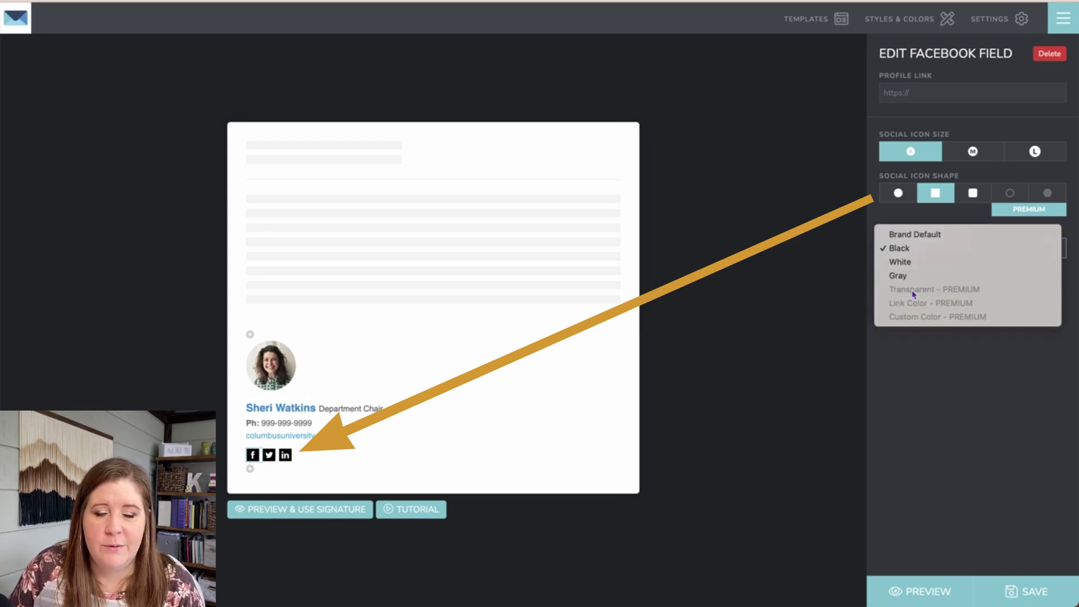
pyautogui.click(831, 99)
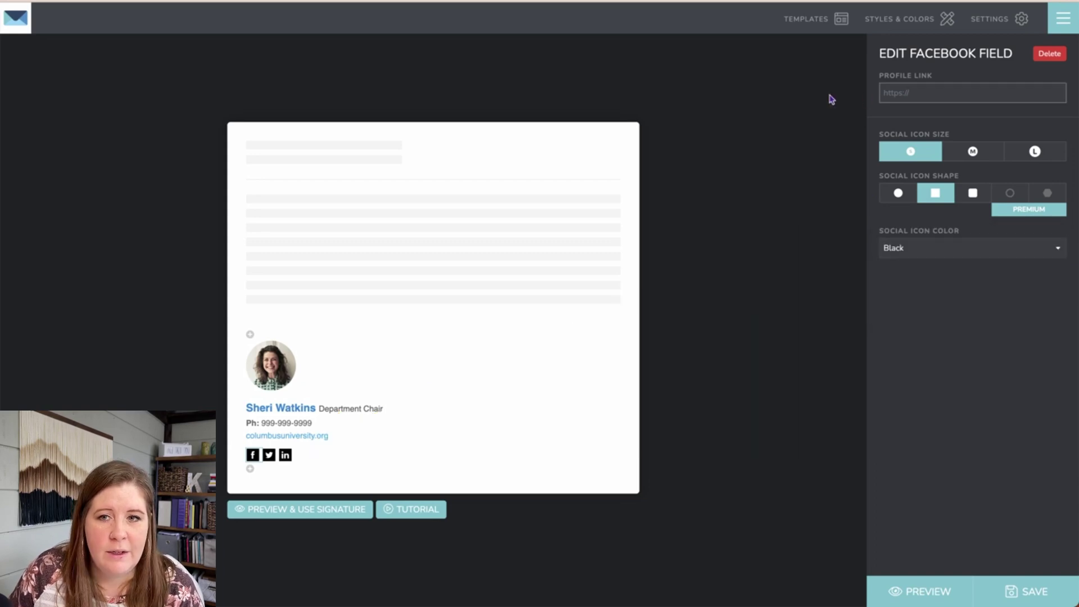
# Inspect the website field's link text, link address and options for adding content before it
pyautogui.click(297, 436)
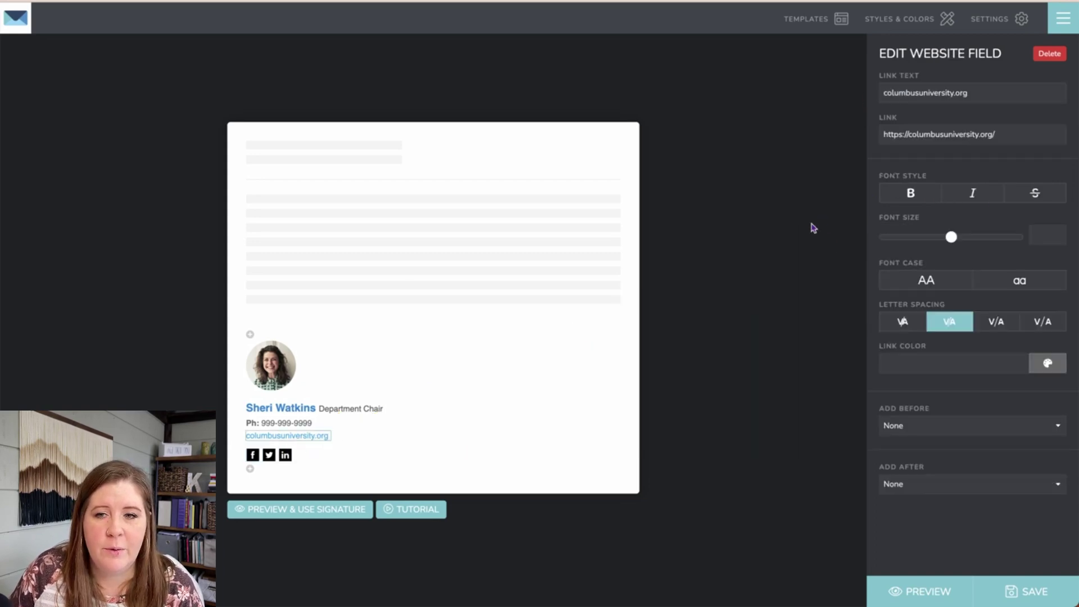
pyautogui.moveTo(967, 92); pyautogui.dragTo(879, 90)
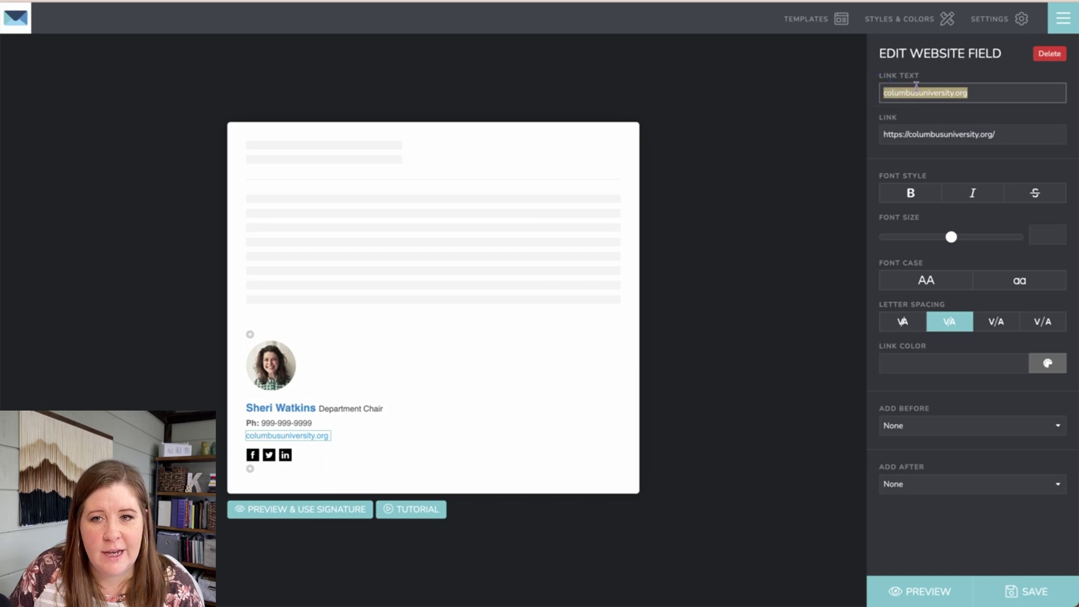
pyautogui.moveTo(996, 137); pyautogui.dragTo(862, 127)
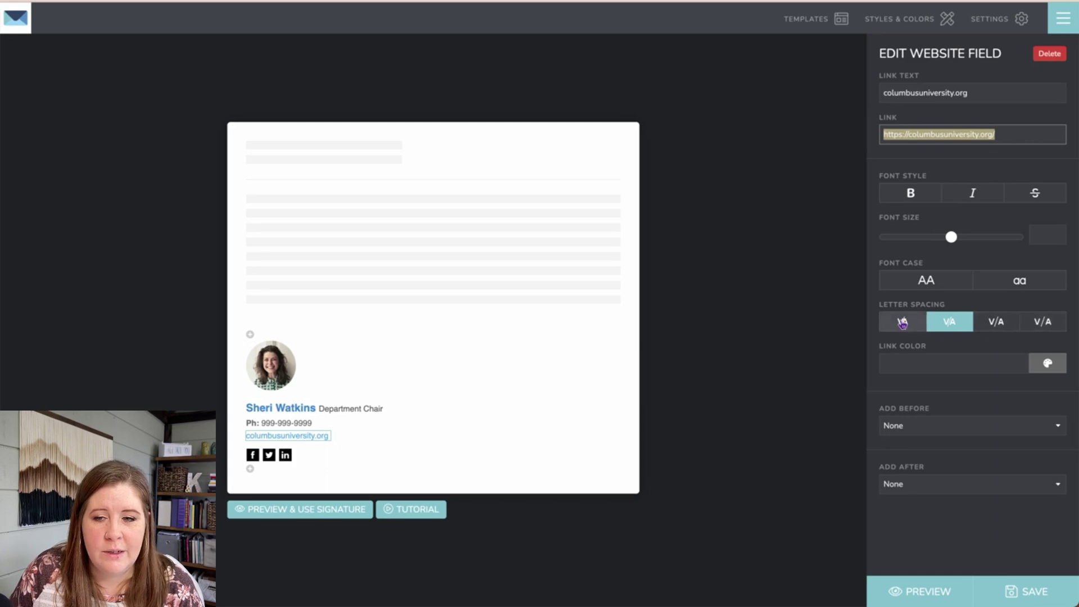
pyautogui.click(915, 433)
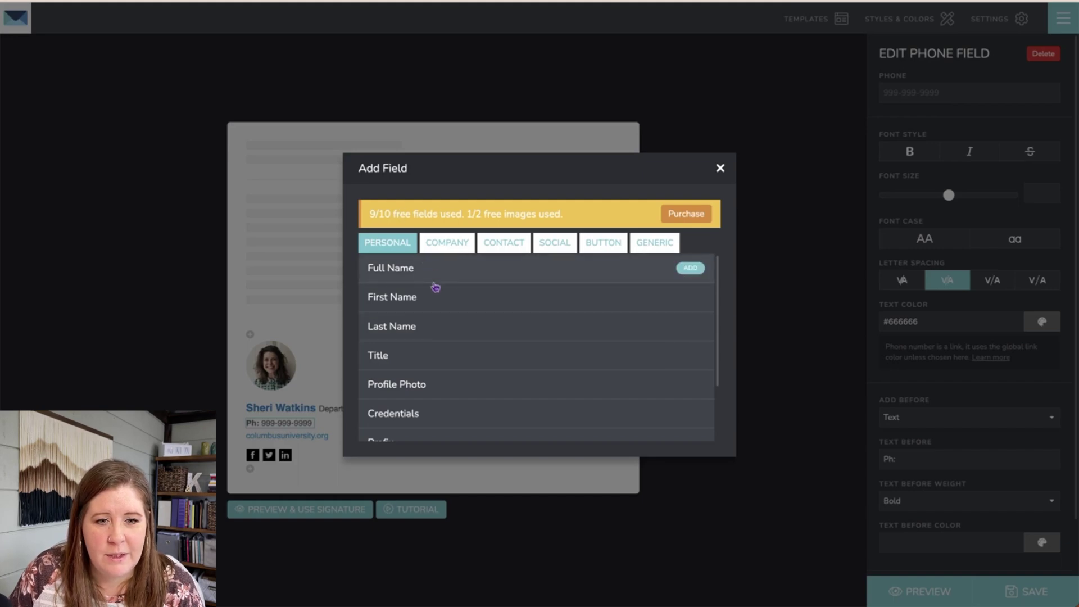
# Examine the personal, company, contact and social fields that can be added to the phone row
pyautogui.scroll(-1, 476, 365)
pyautogui.scroll(-1, 475, 364)
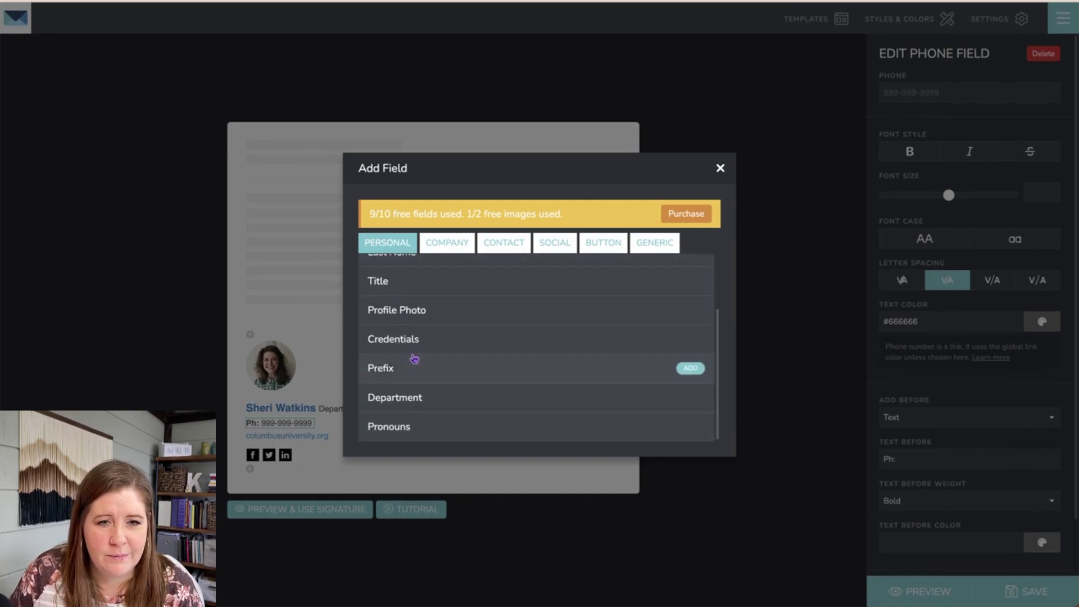
pyautogui.scroll(2, 410, 337)
pyautogui.click(447, 242)
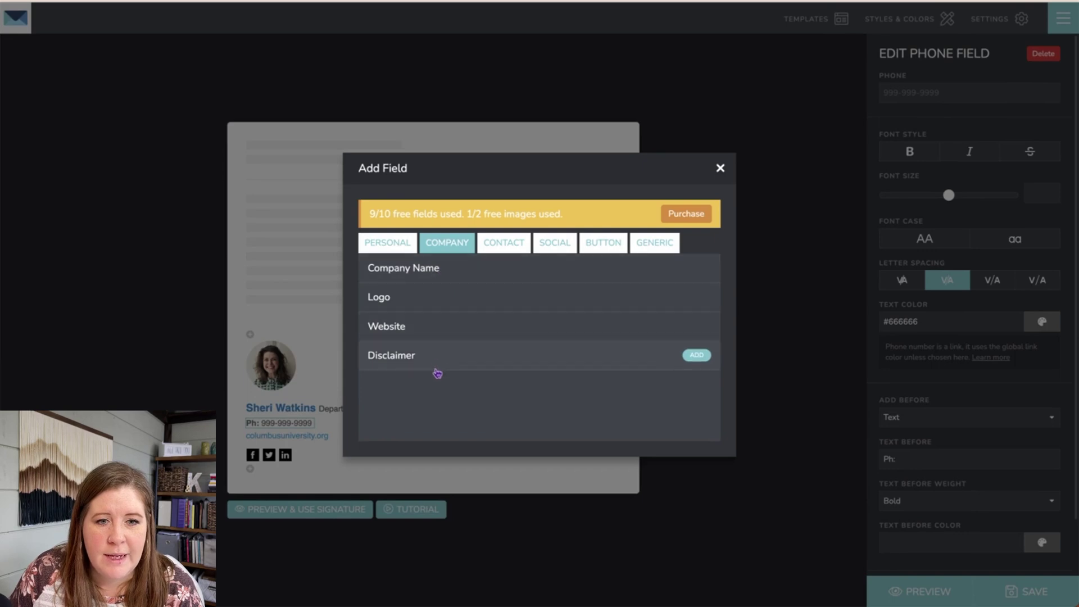
pyautogui.click(514, 252)
pyautogui.scroll(-1, 513, 311)
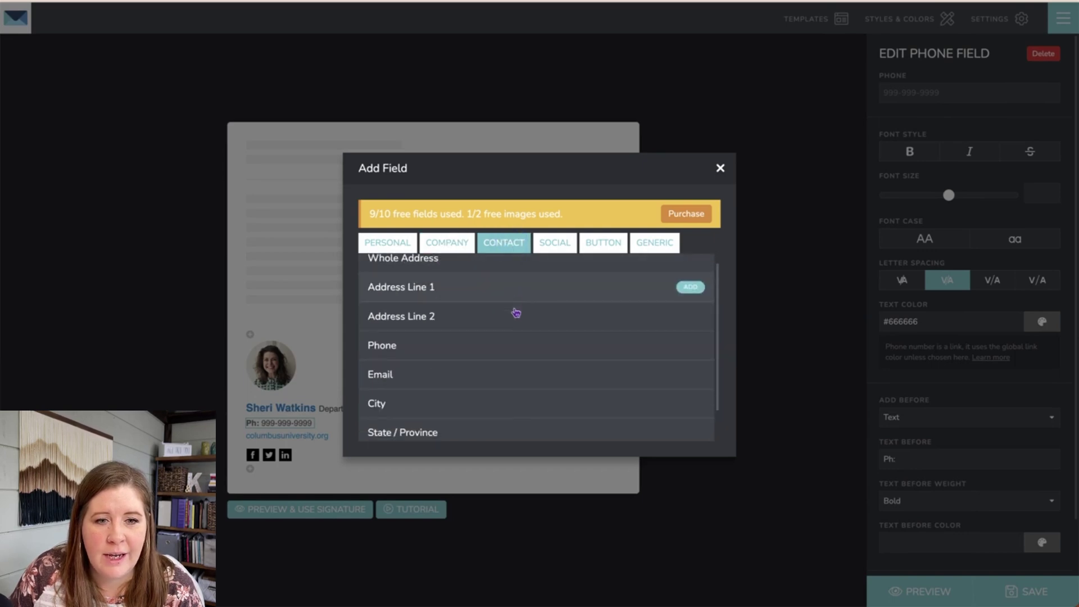
pyautogui.click(544, 244)
pyautogui.scroll(-1, 525, 339)
pyautogui.scroll(-7, 525, 339)
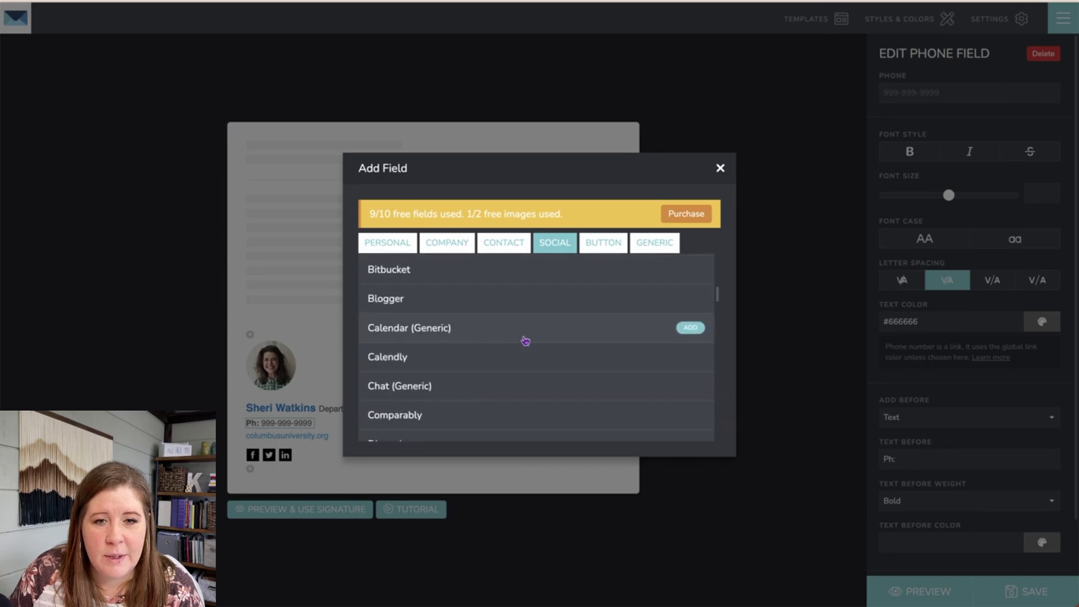
pyautogui.scroll(-7, 525, 340)
# Try a YouTube Button field beside the phone number, and delete it again
pyautogui.click(610, 242)
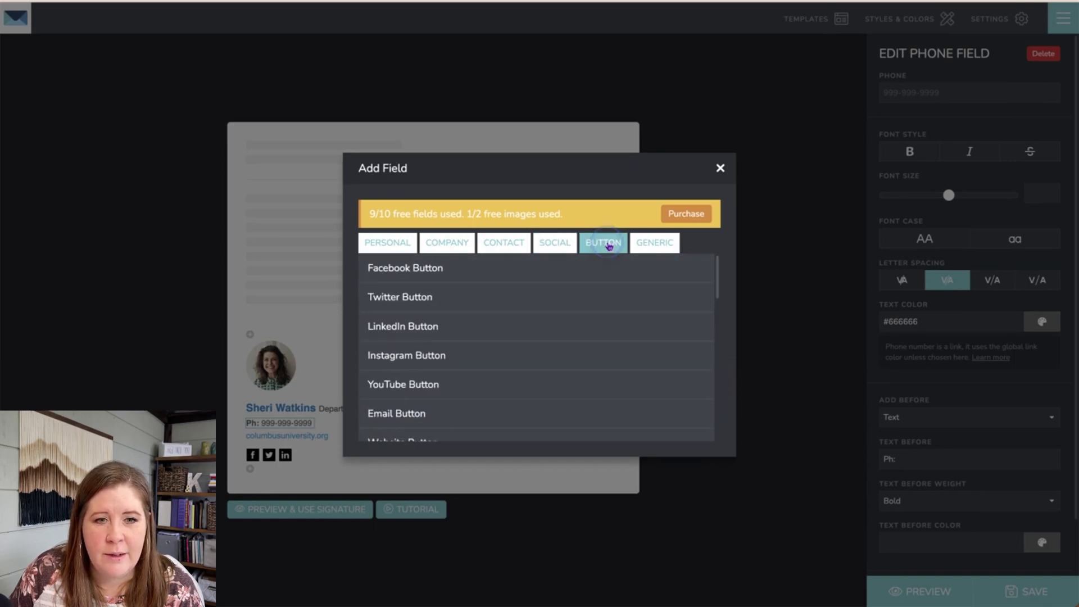
pyautogui.scroll(-3, 493, 362)
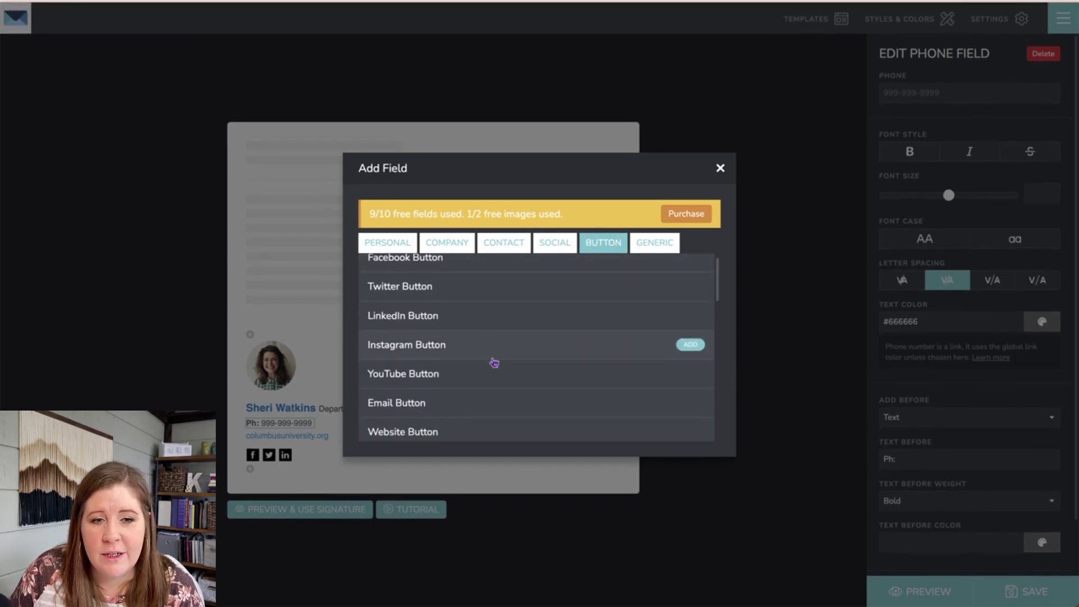
pyautogui.scroll(4, 508, 331)
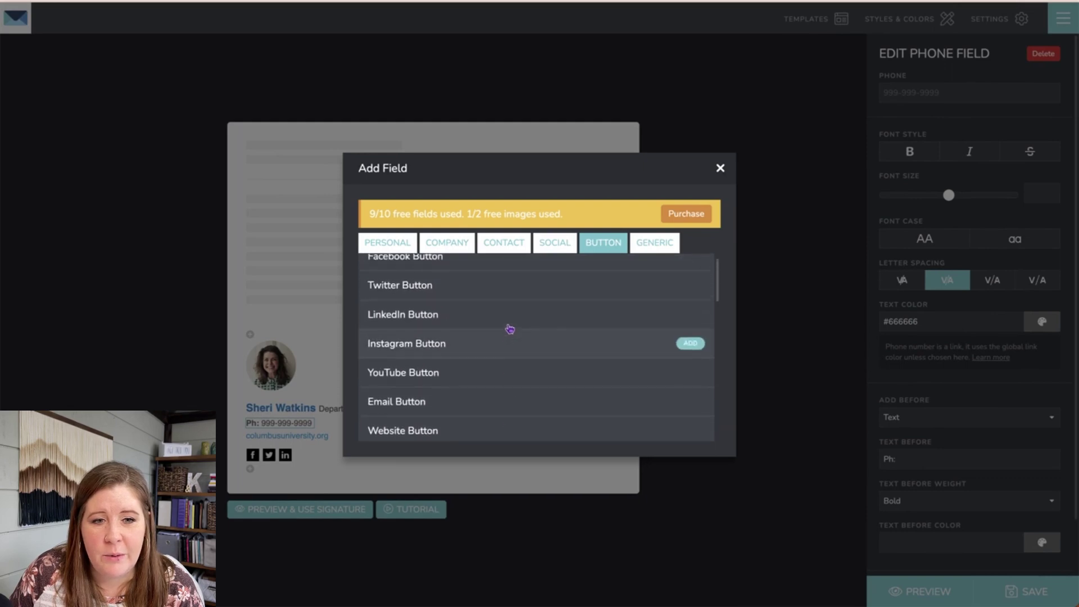
pyautogui.click(423, 377)
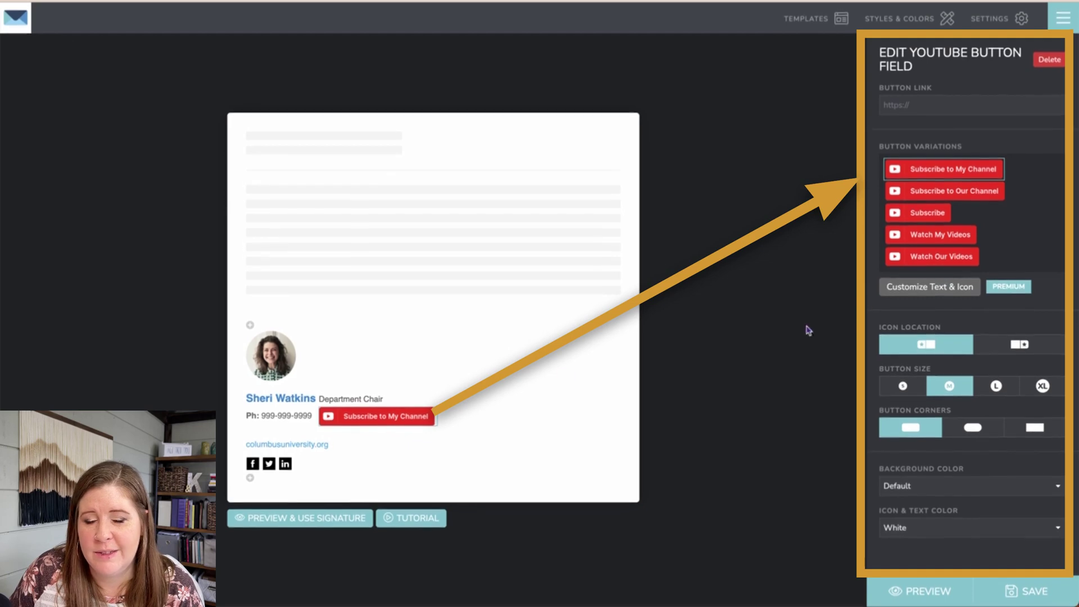
pyautogui.click(1042, 69)
# Examine the button and generic field types available for the phone row, and open the name row's edit options
pyautogui.click(324, 424)
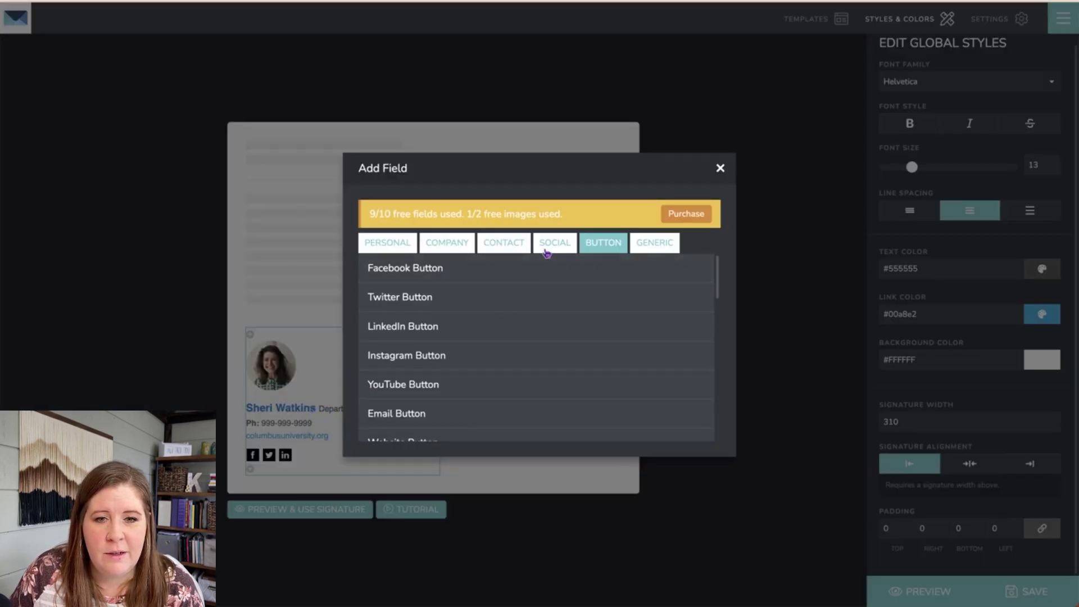
pyautogui.scroll(-3, 560, 353)
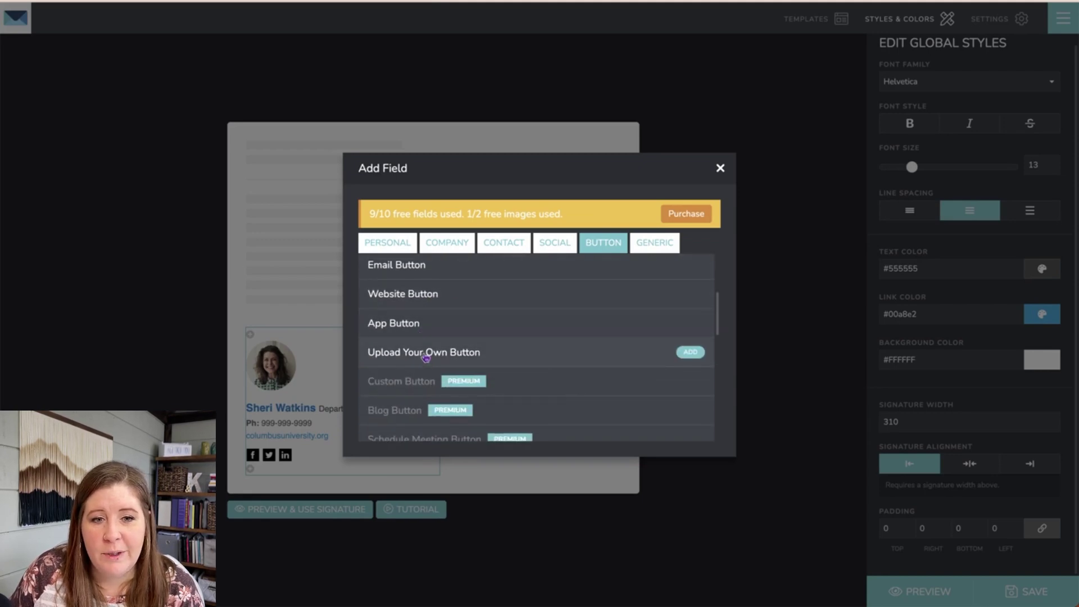
pyautogui.scroll(1, 515, 287)
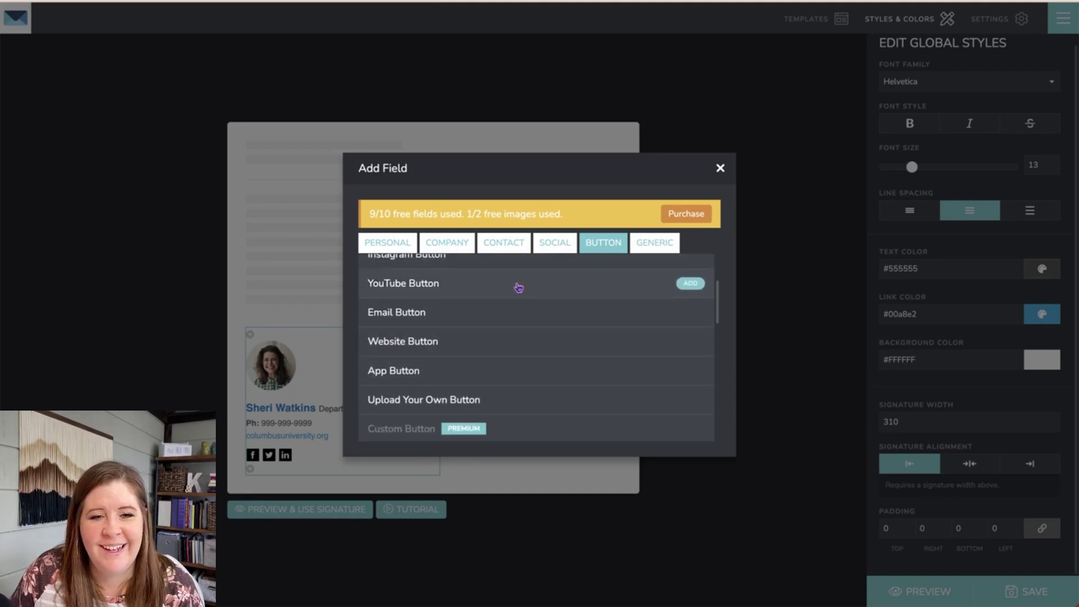
pyautogui.click(654, 242)
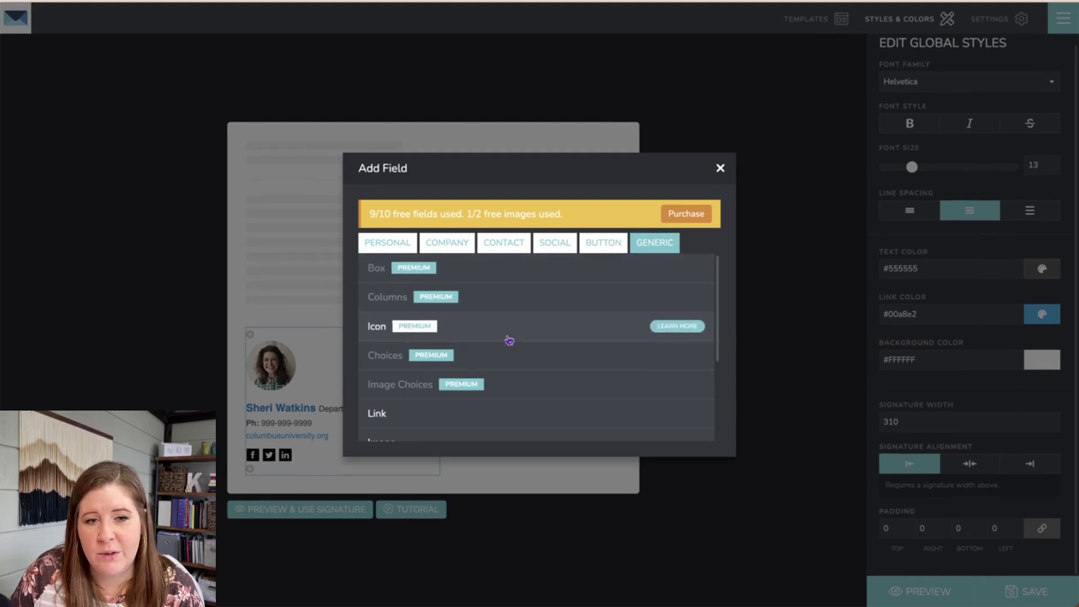
pyautogui.scroll(-3, 530, 395)
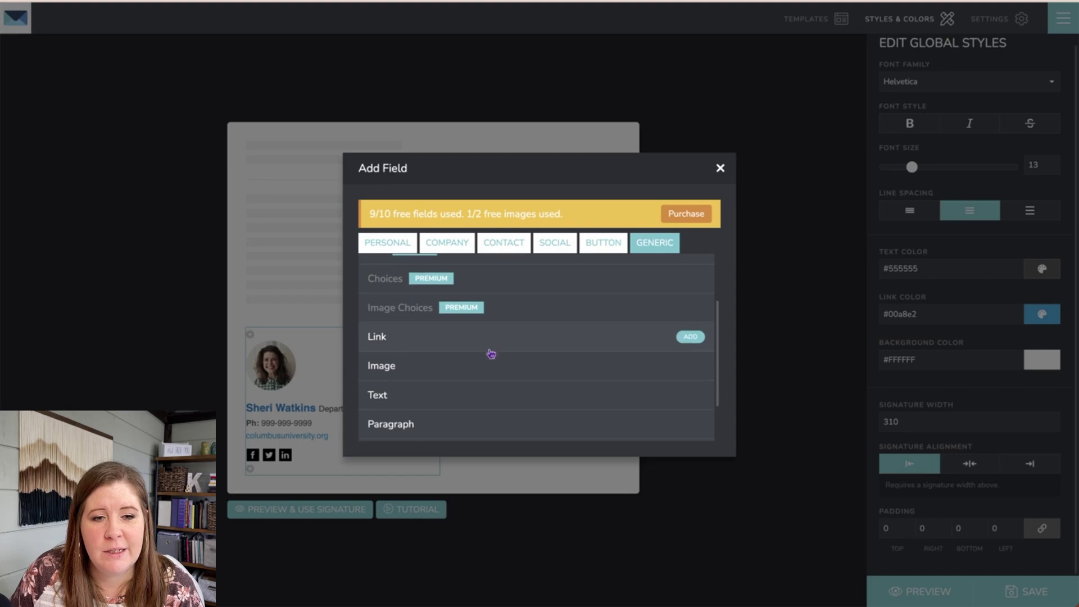
pyautogui.scroll(-2, 495, 405)
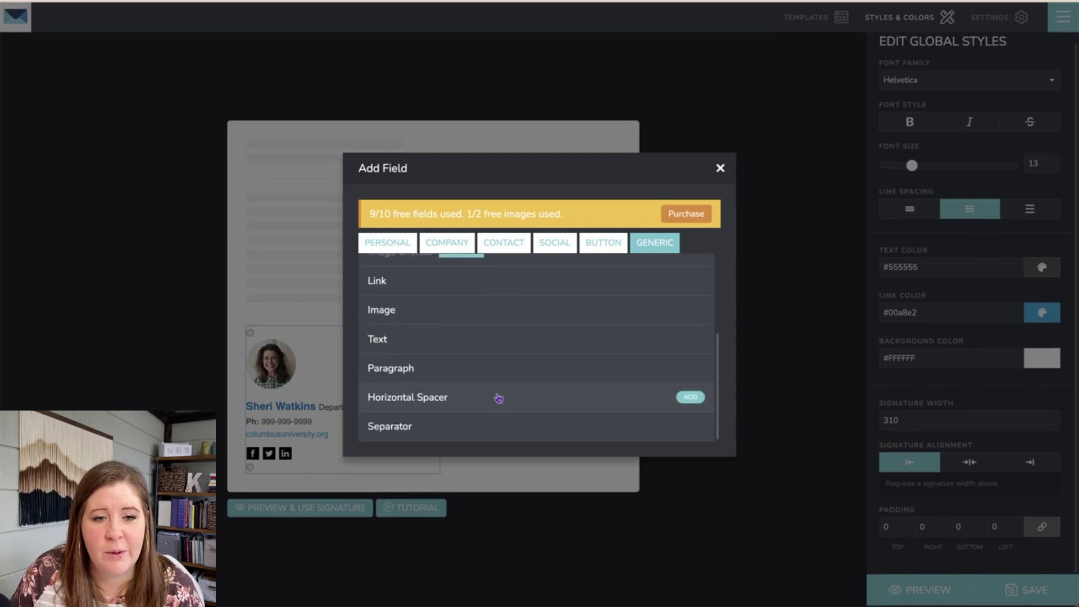
pyautogui.scroll(5, 489, 373)
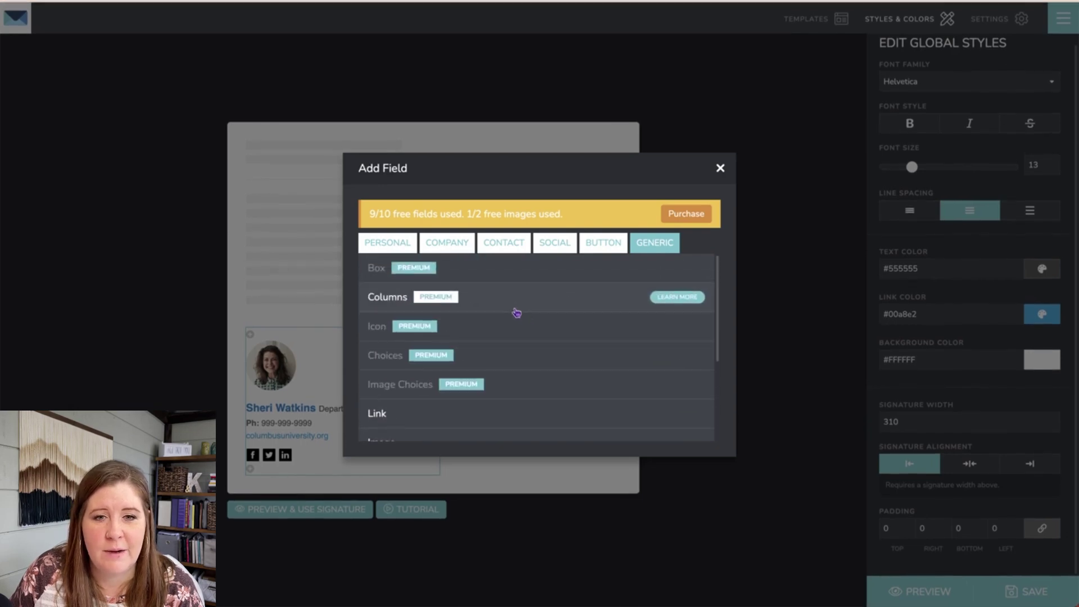
pyautogui.click(337, 401)
pyautogui.click(412, 401)
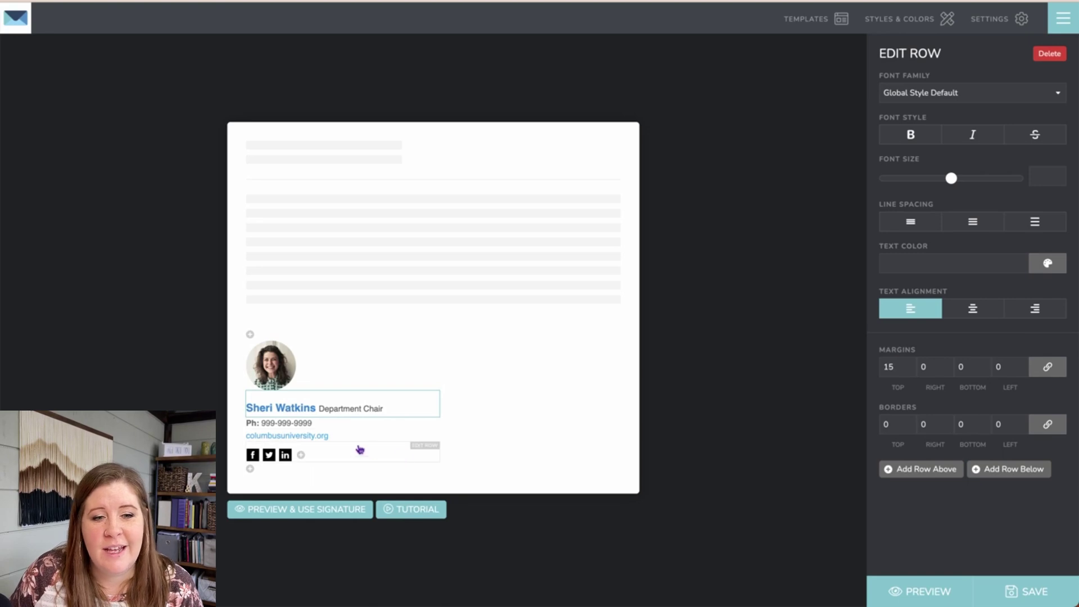
# Copy the finished signature to the clipboard from its preview, and open the installation instructions for Gmail
pyautogui.click(306, 513)
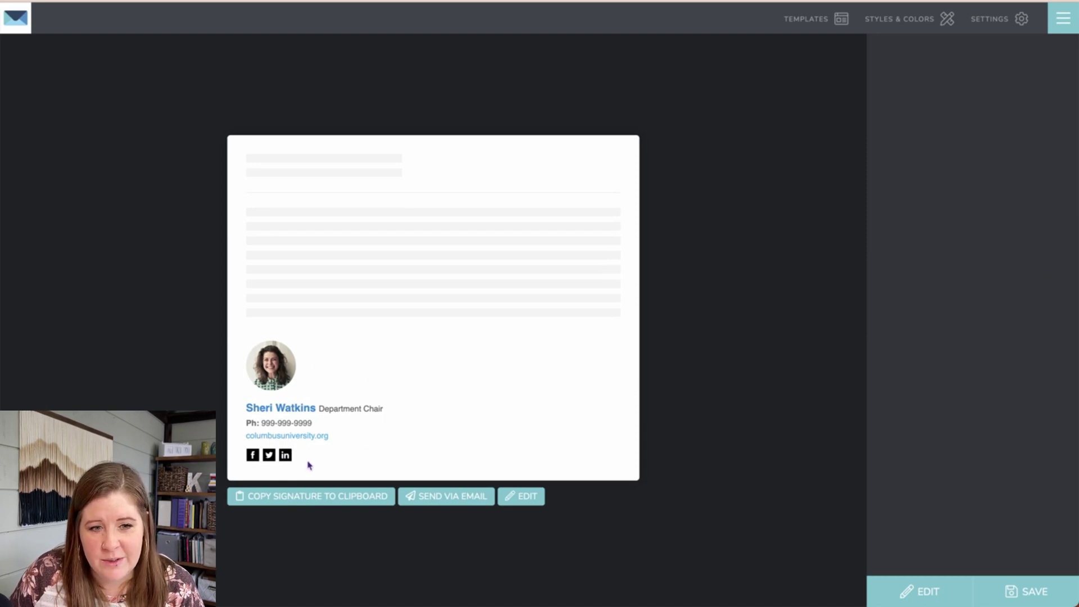
pyautogui.click(309, 499)
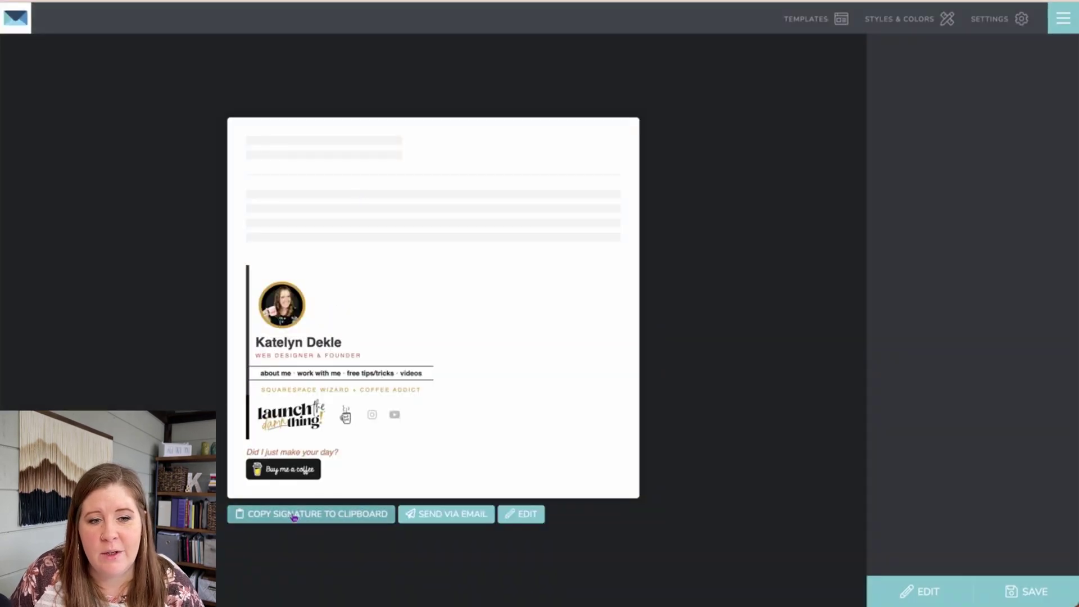
pyautogui.click(297, 514)
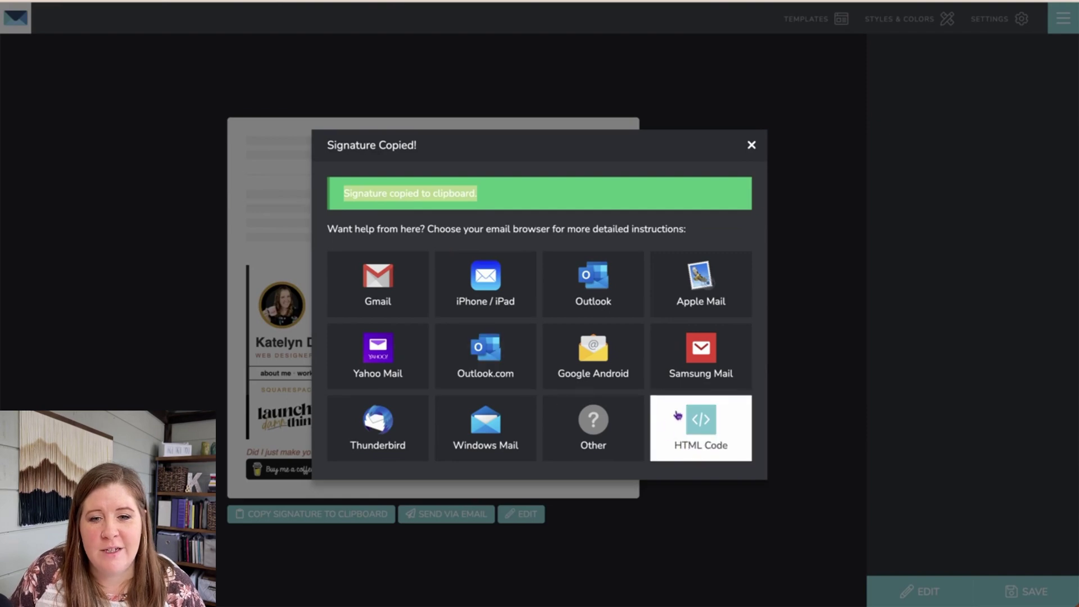
pyautogui.click(379, 289)
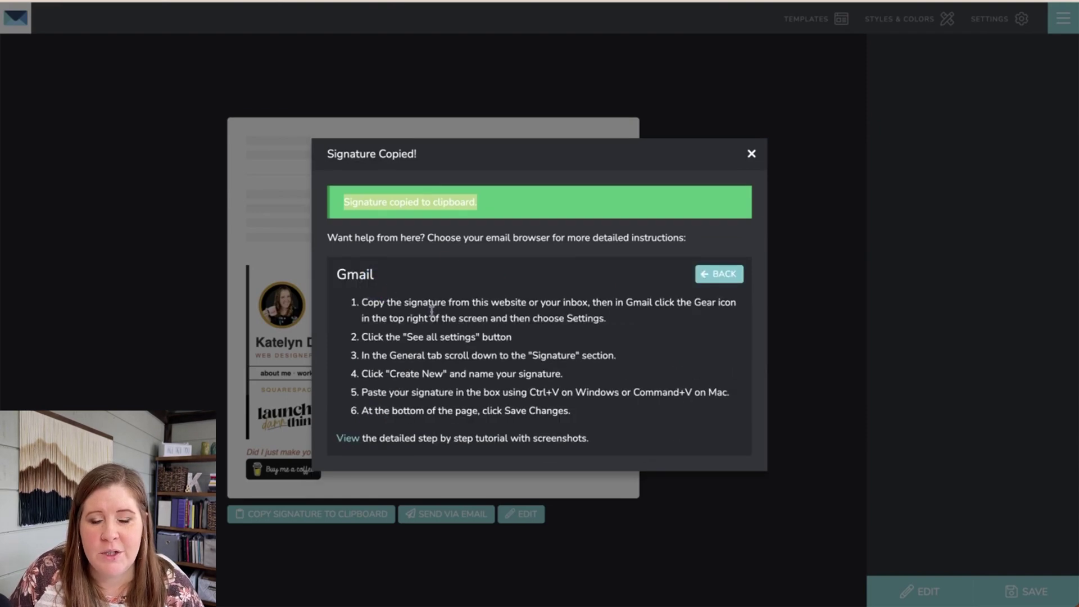
# Examine the Gmail installation instructions for the copied signature, and return to the list of email clients
pyautogui.moveTo(372, 303); pyautogui.dragTo(515, 390)
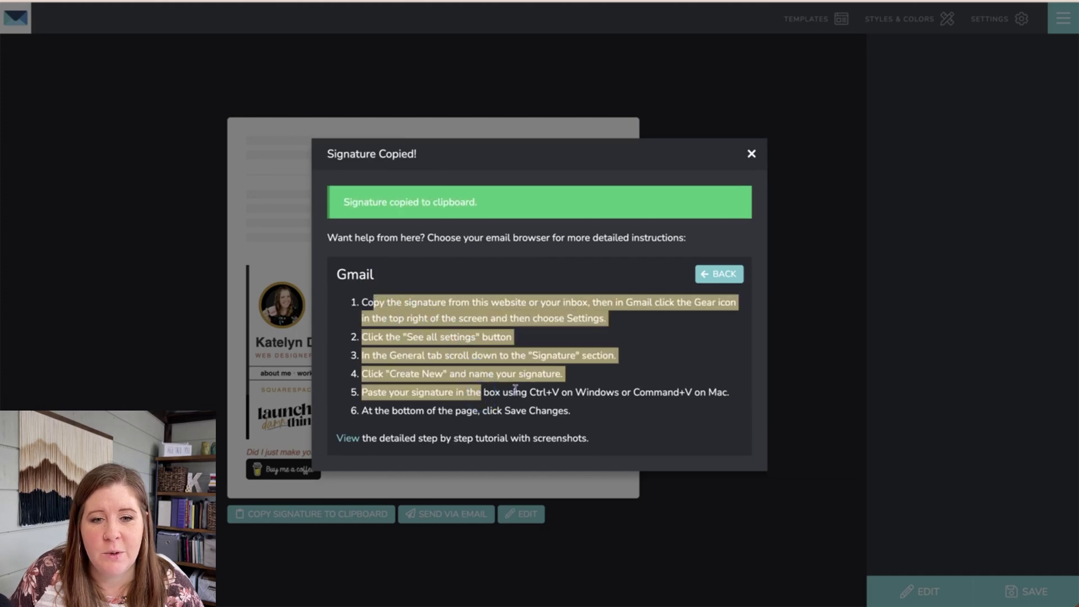
pyautogui.click(518, 393)
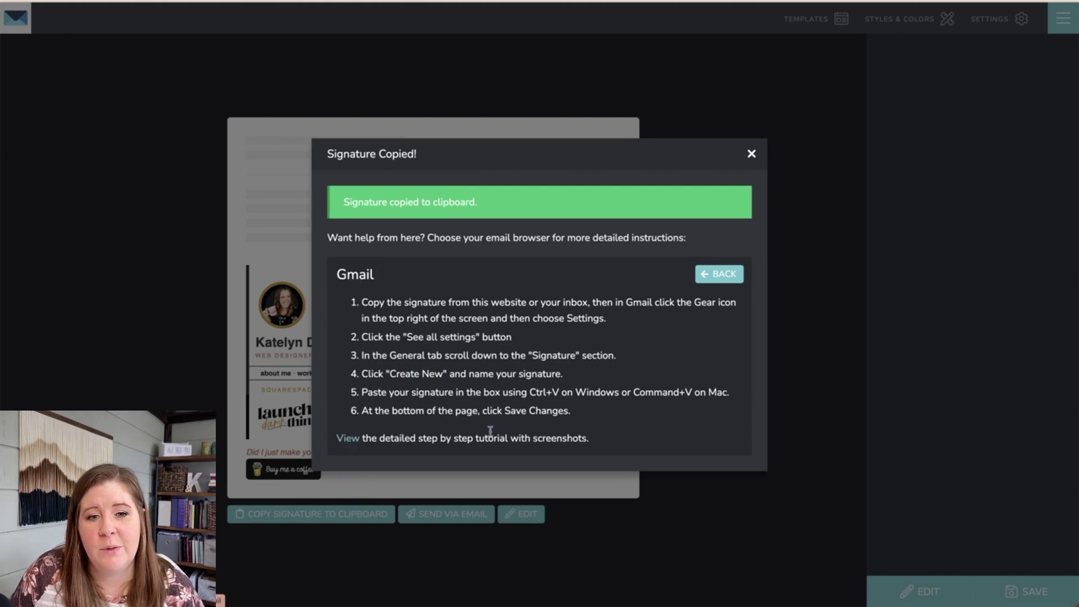
pyautogui.click(718, 274)
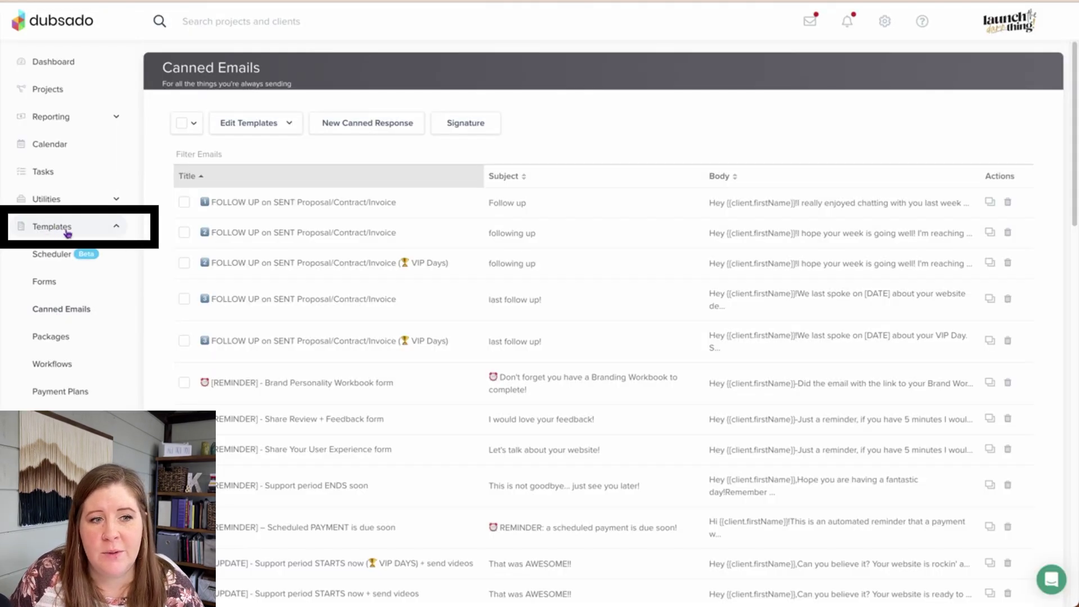
# Switch to Dubsado and try replacing the canned email signature's code with the HTML code from signature.email, and close the signature dialog
pyautogui.click(465, 122)
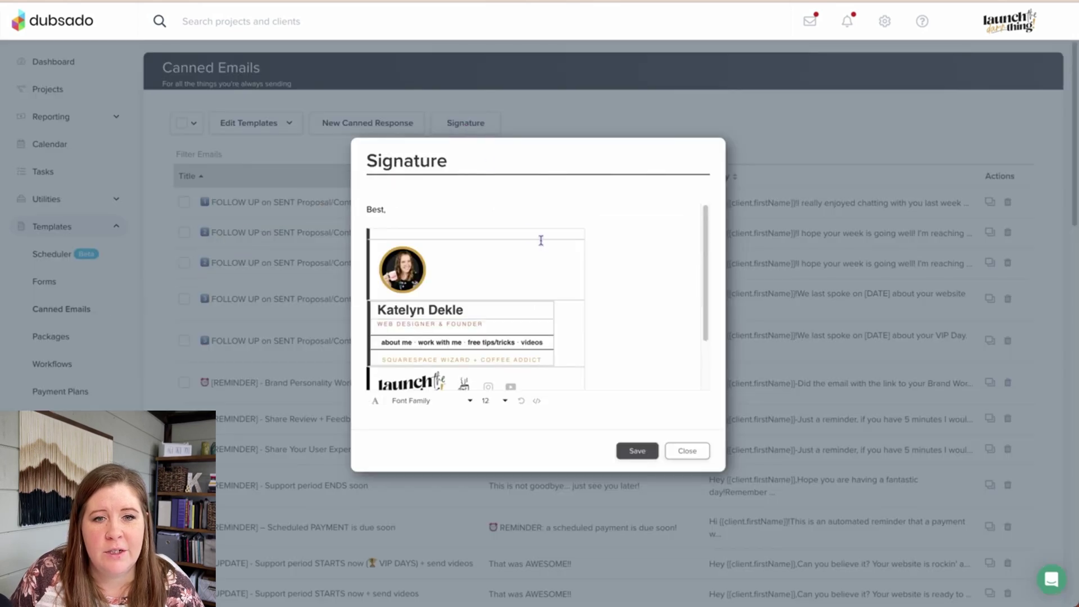
pyautogui.click(440, 214)
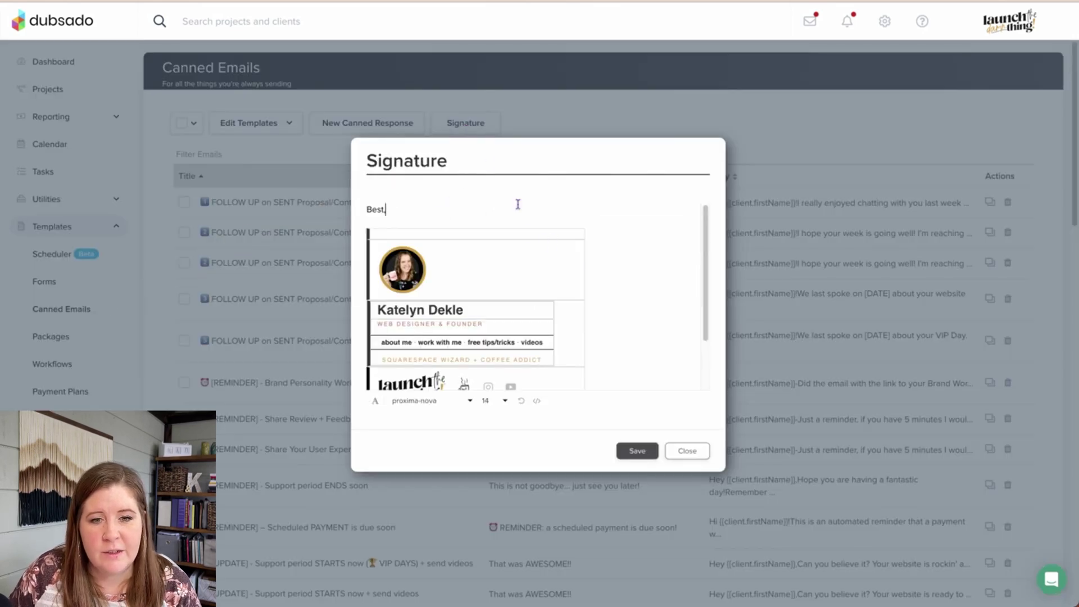
pyautogui.click(536, 401)
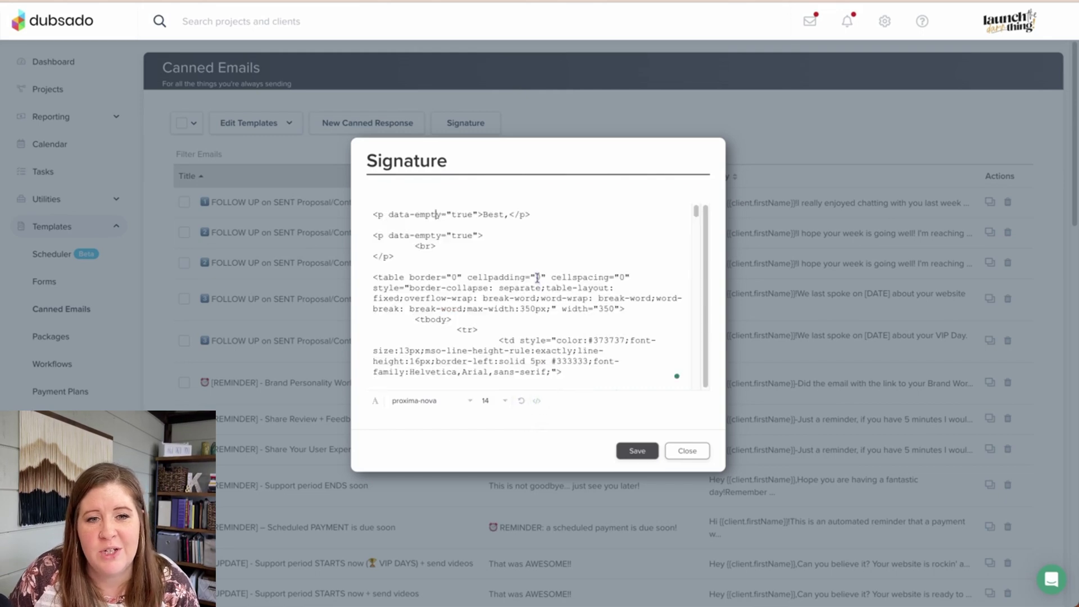
pyautogui.hotkey('ctrl', 'a')
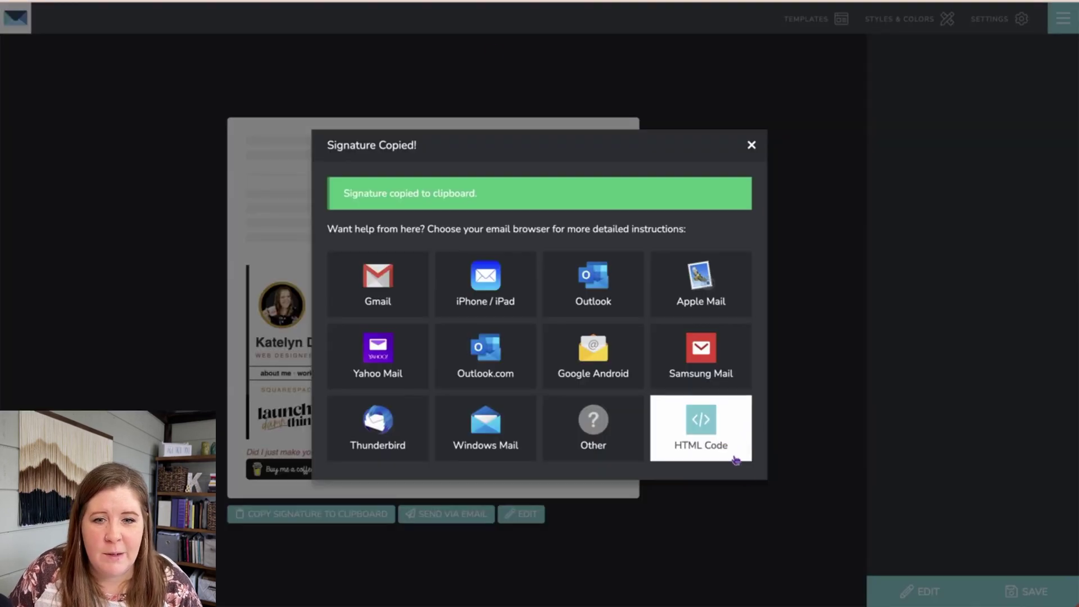
pyautogui.click(716, 438)
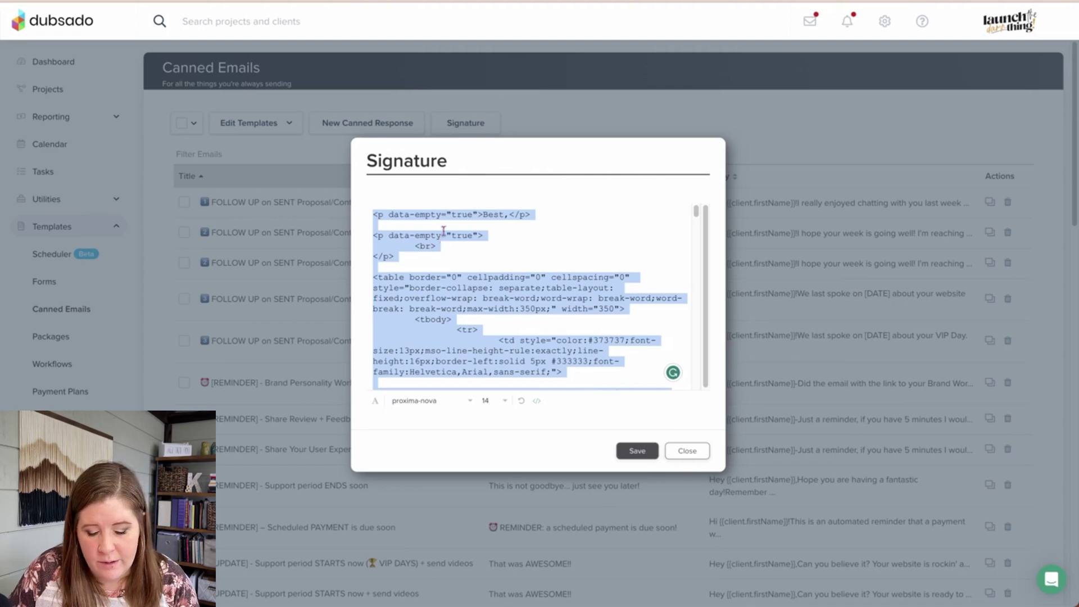
pyautogui.press('BackSpace')
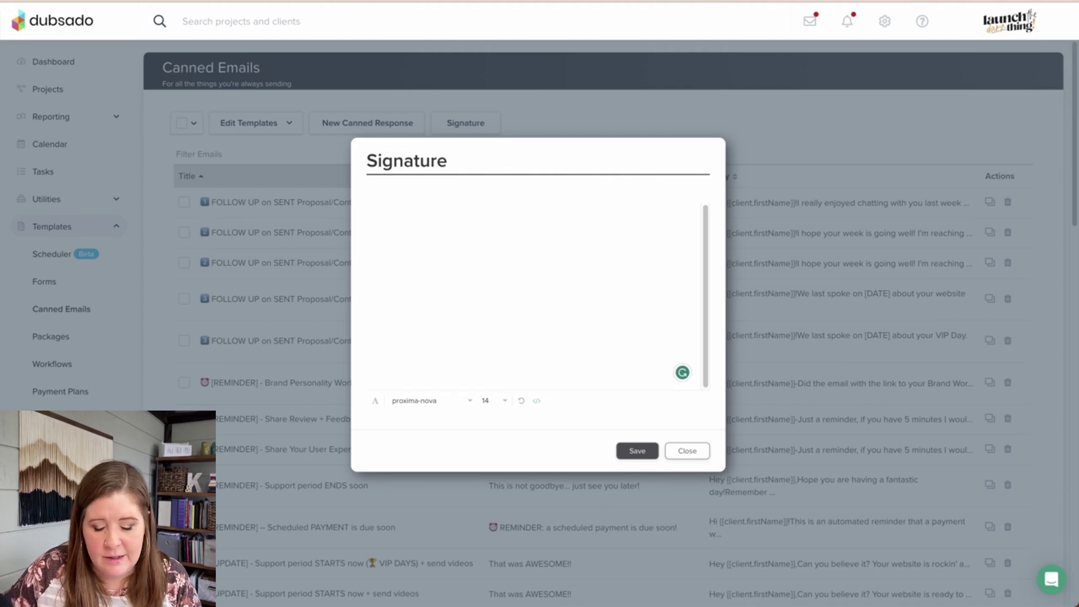
pyautogui.hotkey('ctrl', 'v')
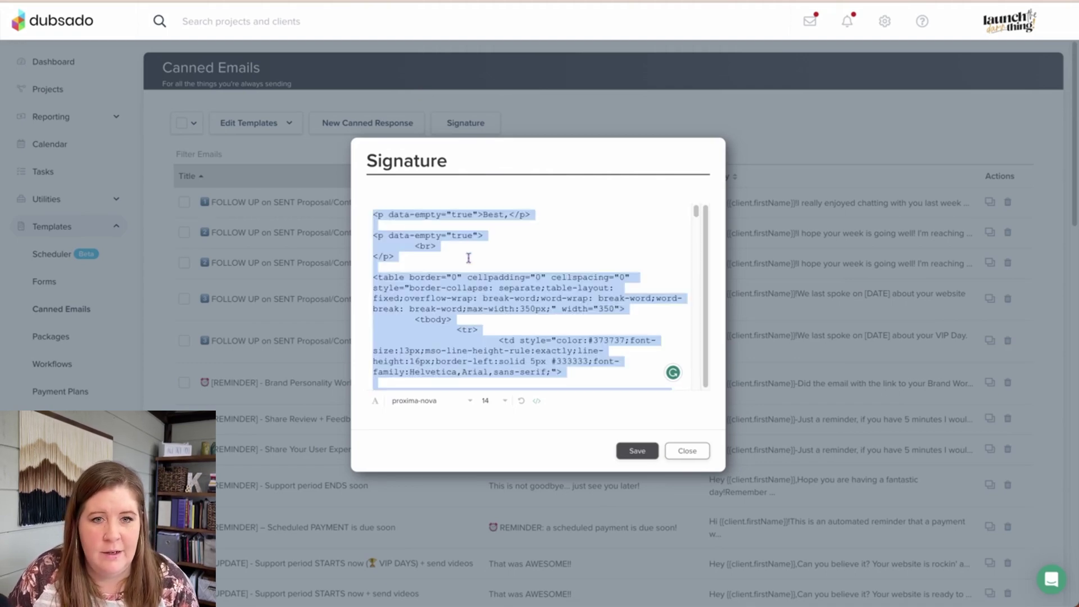
pyautogui.click(686, 452)
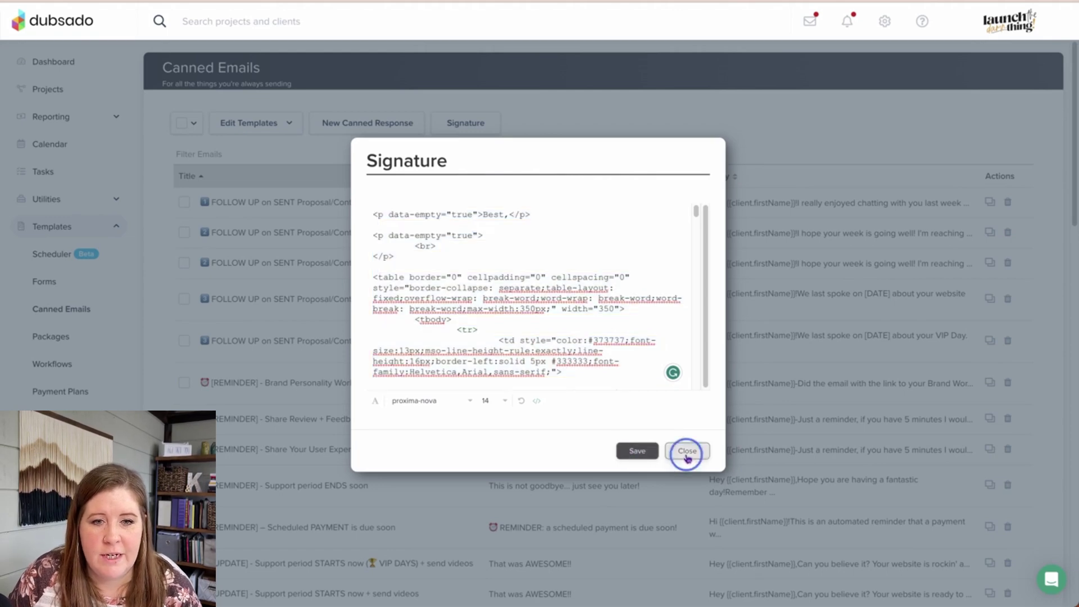
# Reopen the canned email signature, remove its table borders through the table style, and save it
pyautogui.click(465, 122)
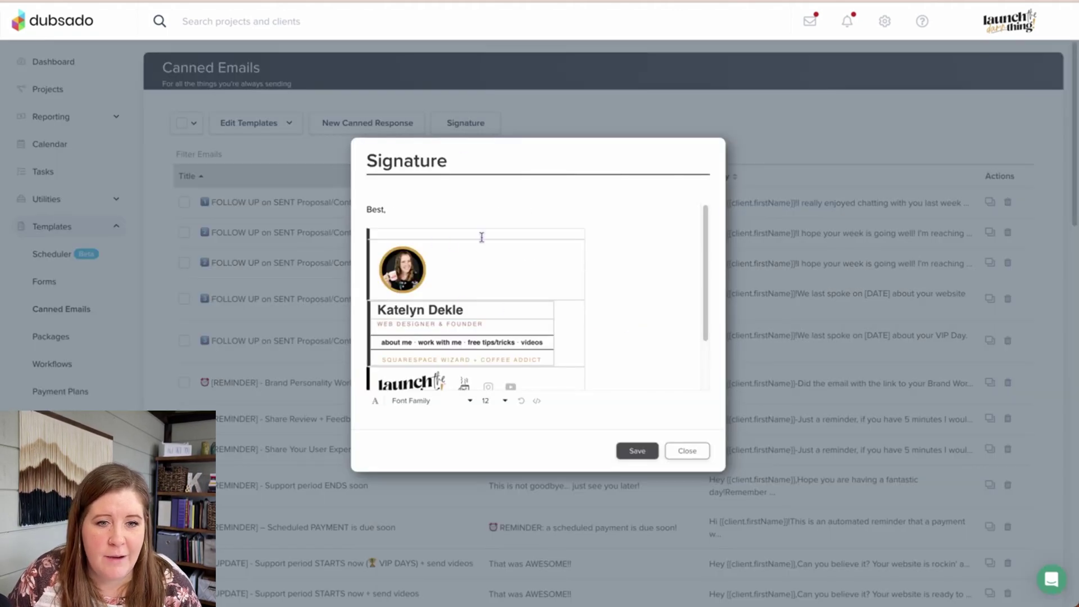
pyautogui.scroll(-2, 495, 322)
pyautogui.click(544, 368)
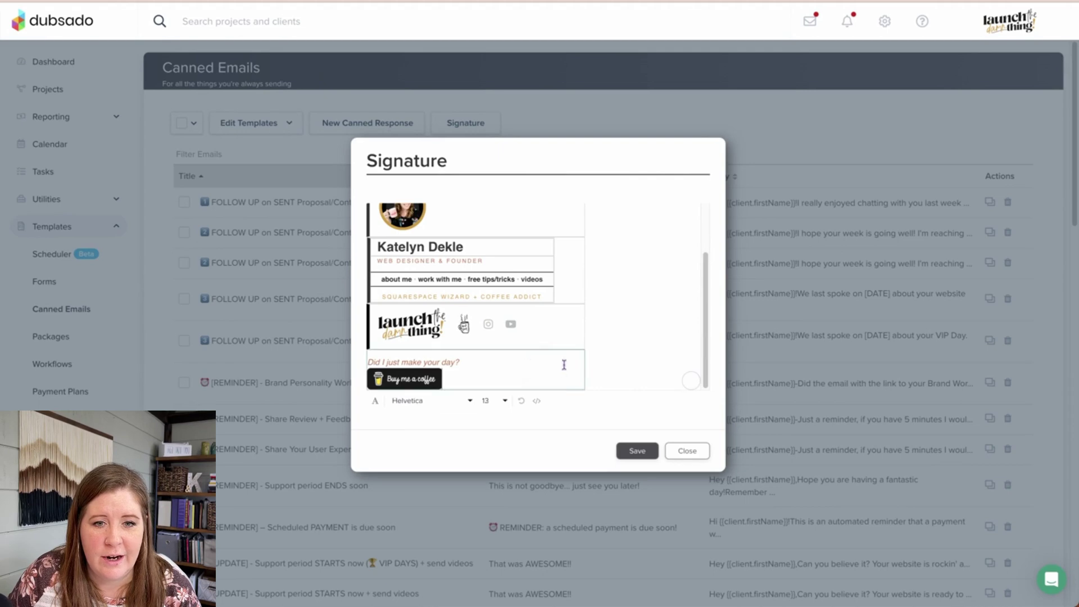
pyautogui.moveTo(619, 369)
pyautogui.mouseDown()
pyautogui.moveTo(421, 233)
pyautogui.moveTo(385, 196)
pyautogui.mouseUp()
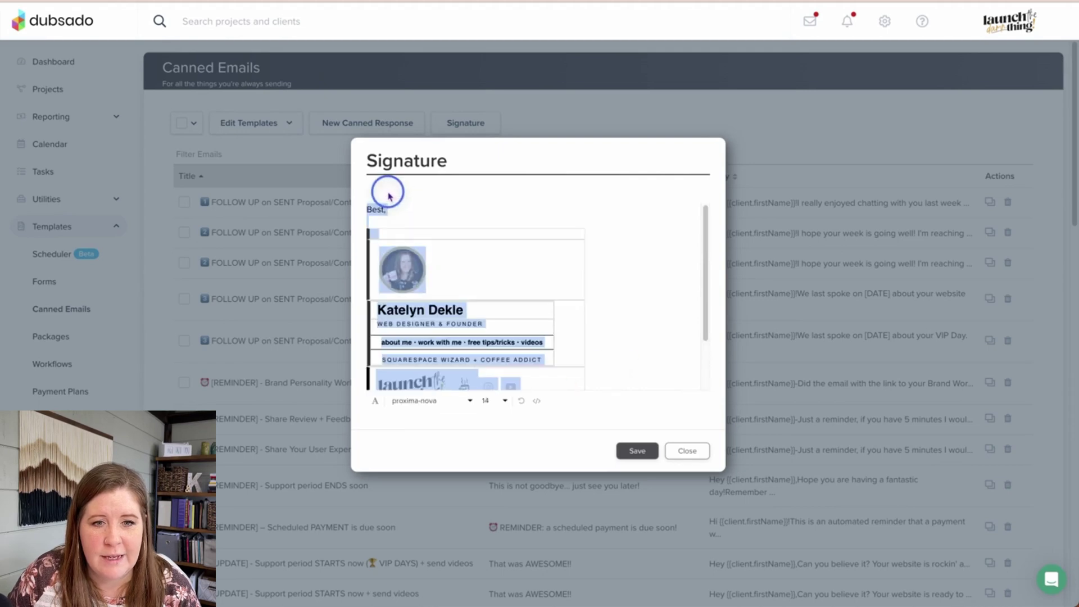
pyautogui.click(488, 234)
pyautogui.click(529, 258)
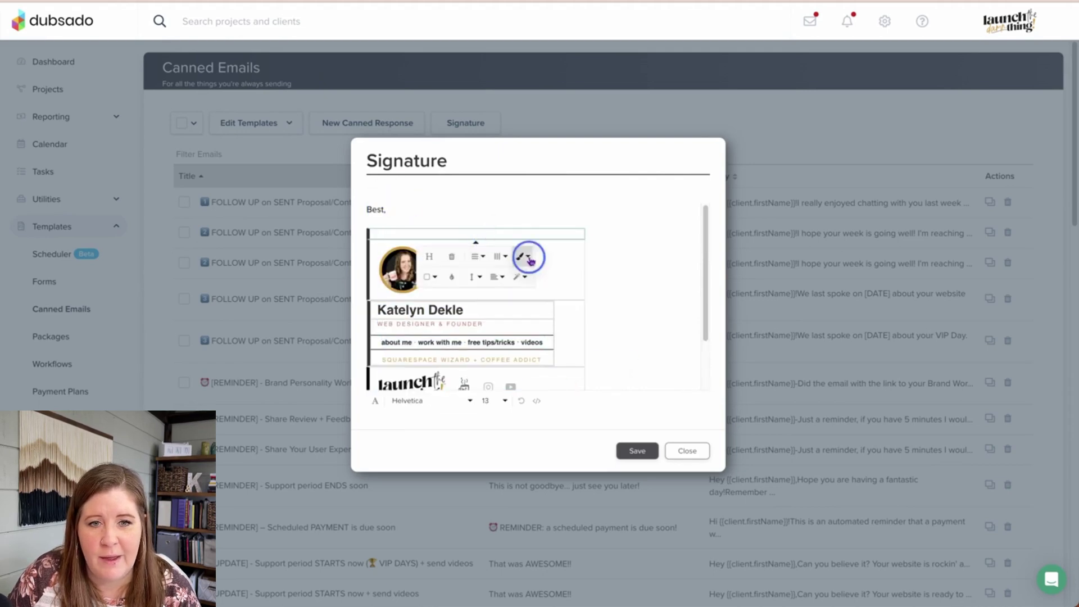
pyautogui.click(549, 237)
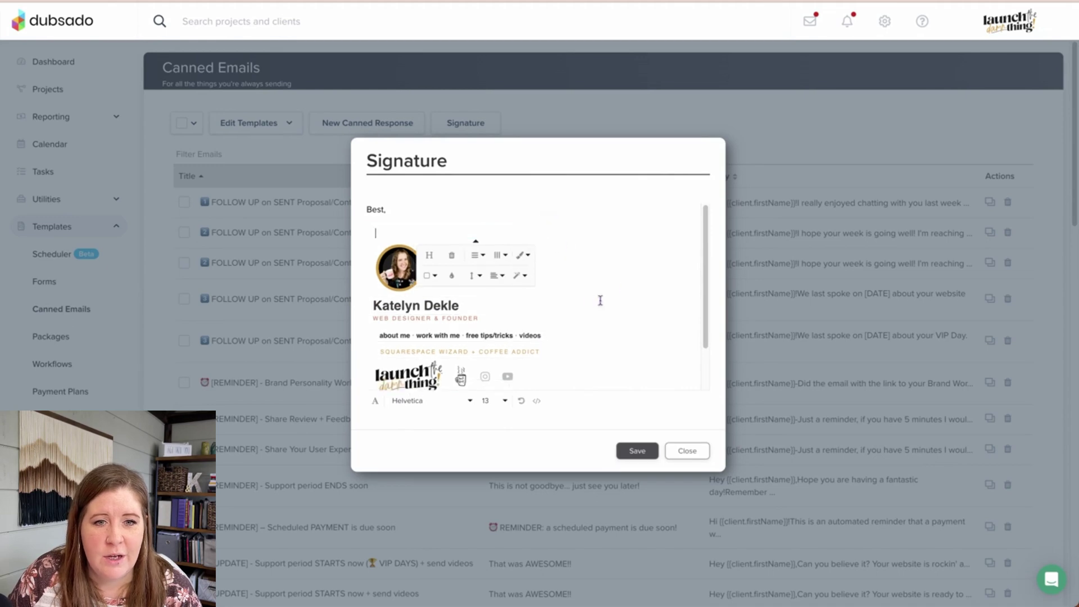
pyautogui.scroll(-1, 616, 337)
pyautogui.click(637, 451)
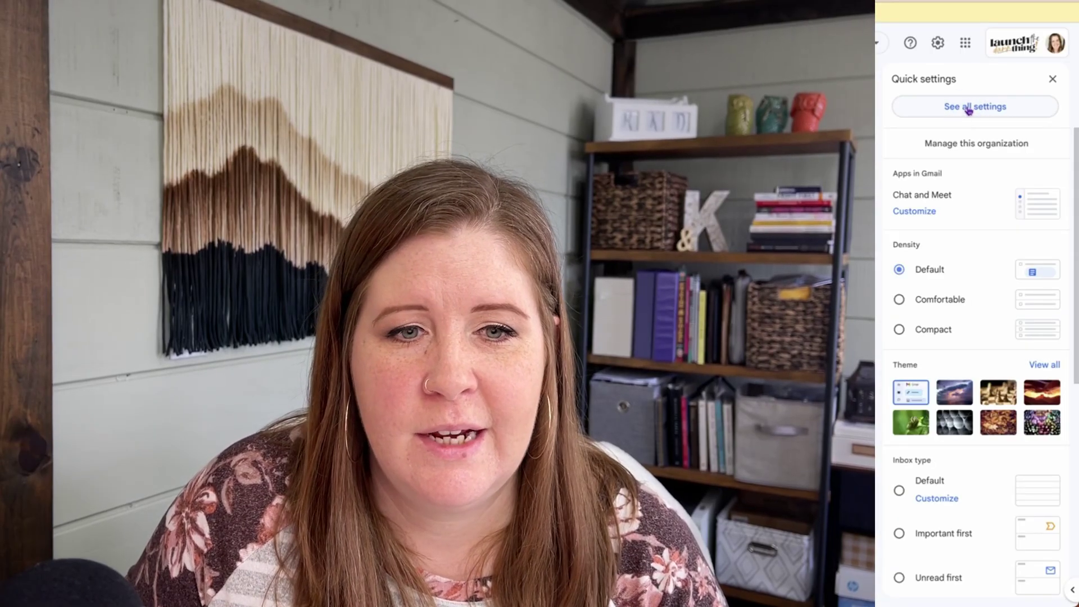
# In Gmail's full settings, create a new signature named test and paste the copied signature into it
pyautogui.click(968, 106)
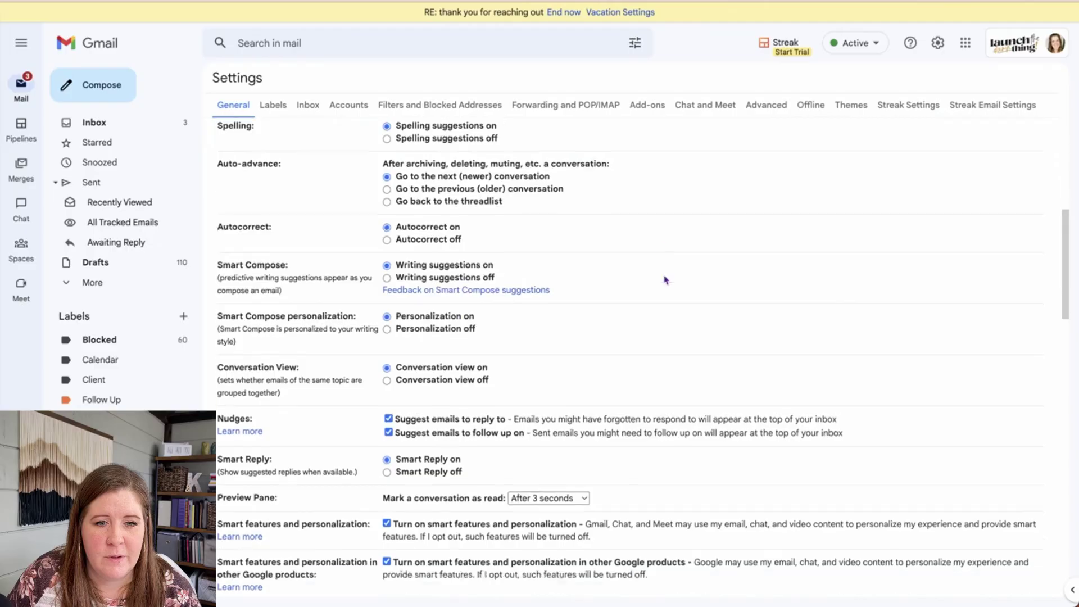
pyautogui.scroll(-10, 669, 284)
pyautogui.scroll(-1, 679, 290)
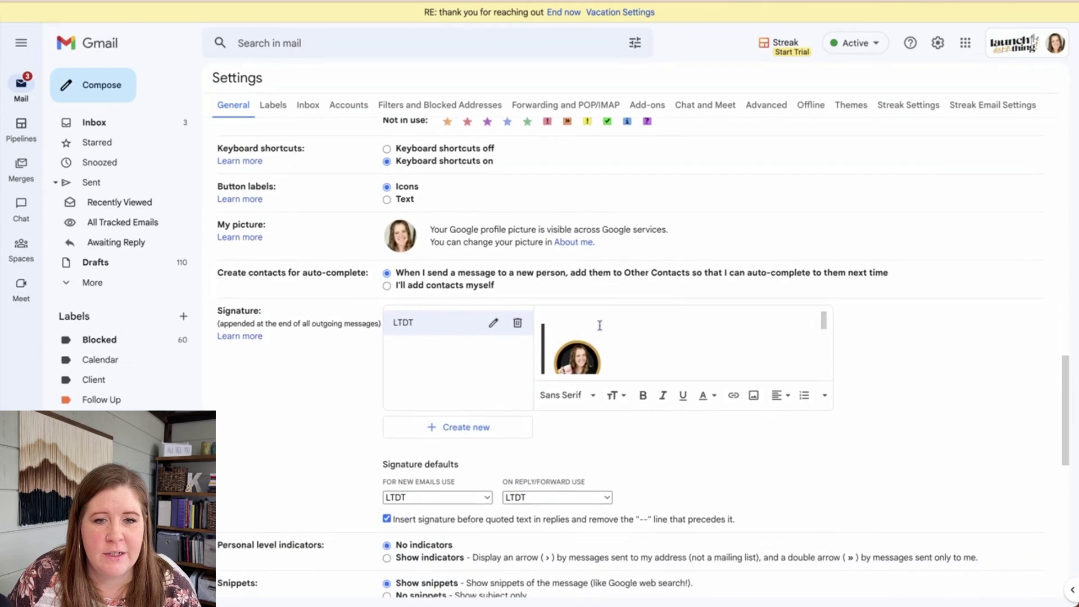
pyautogui.click(454, 430)
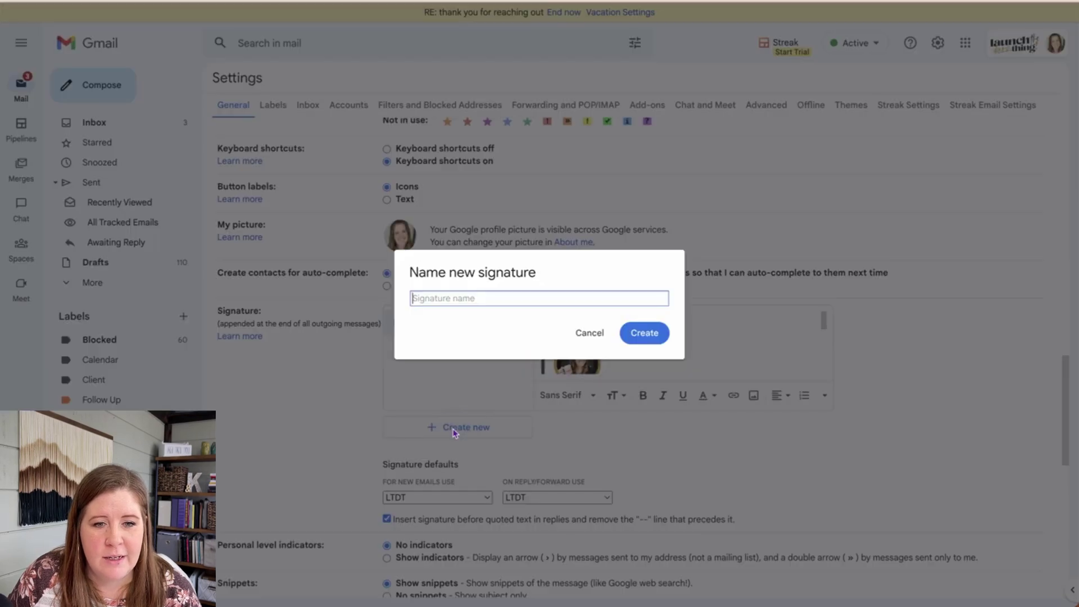
pyautogui.write('test')
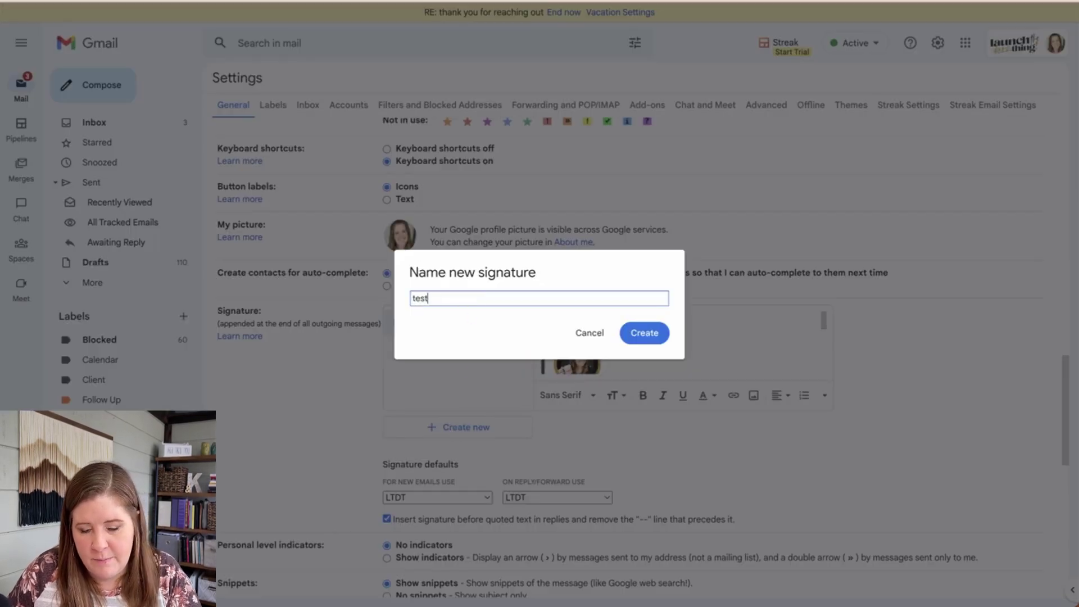
pyautogui.click(640, 332)
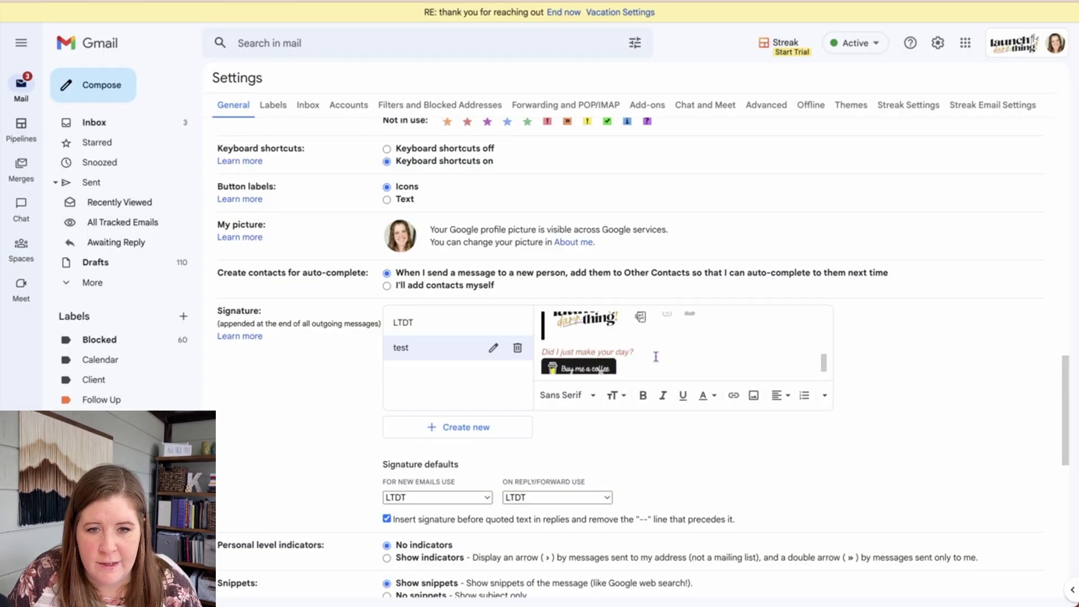
# Review the pasted test signature and the signature default for new emails, and save the Gmail settings
pyautogui.scroll(3, 656, 357)
pyautogui.scroll(-5, 655, 357)
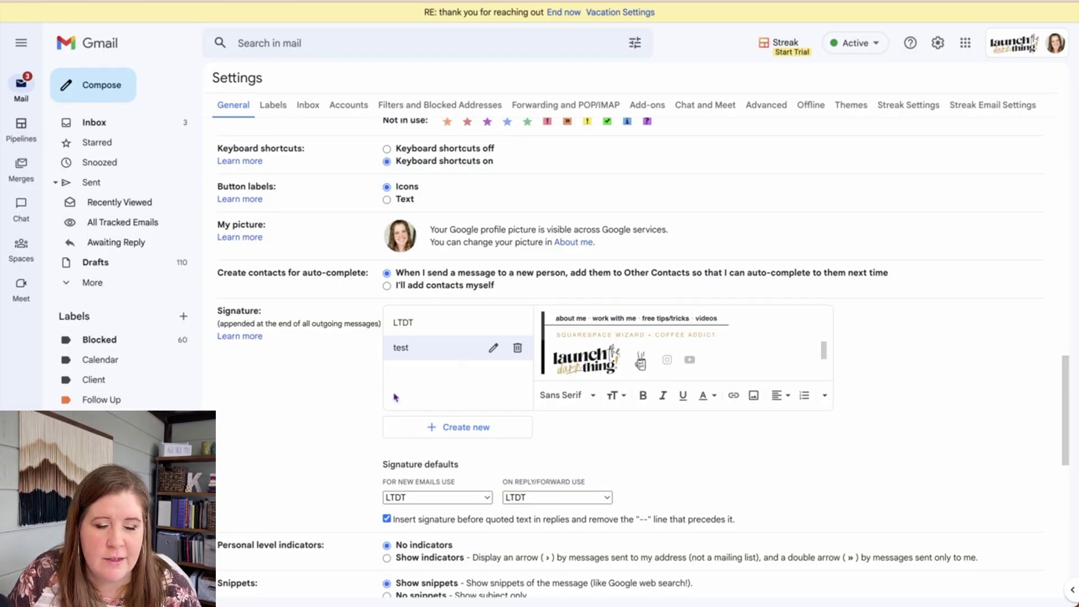
pyautogui.click(419, 498)
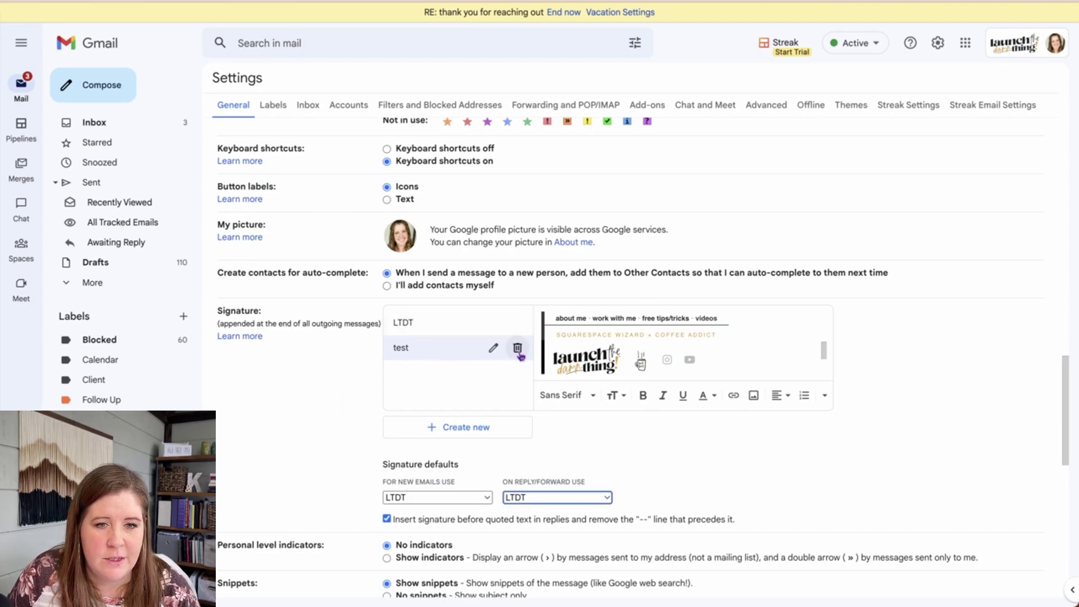
pyautogui.scroll(-15, 606, 366)
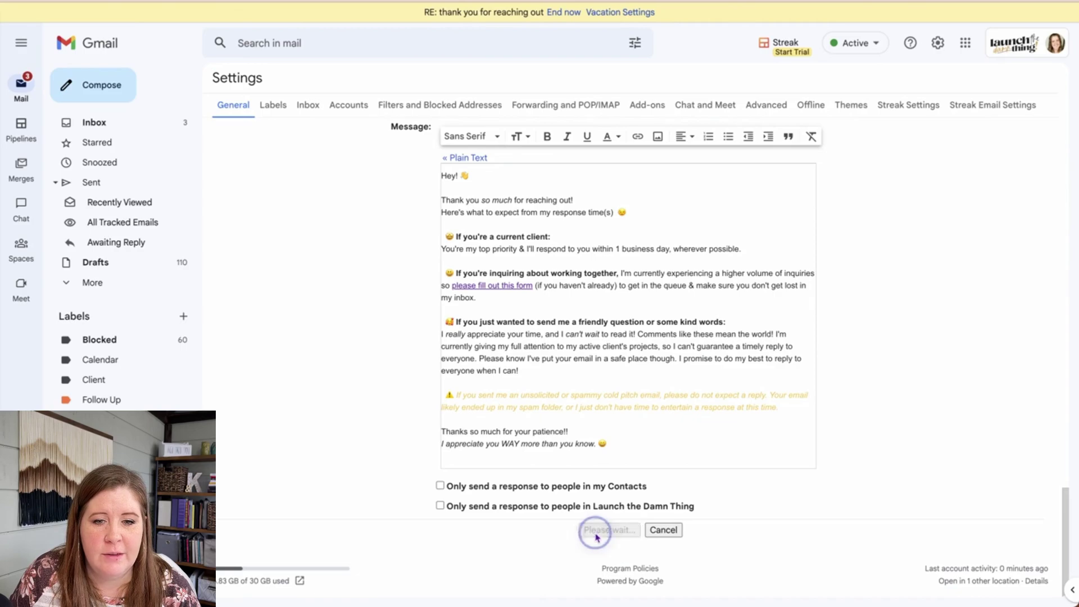